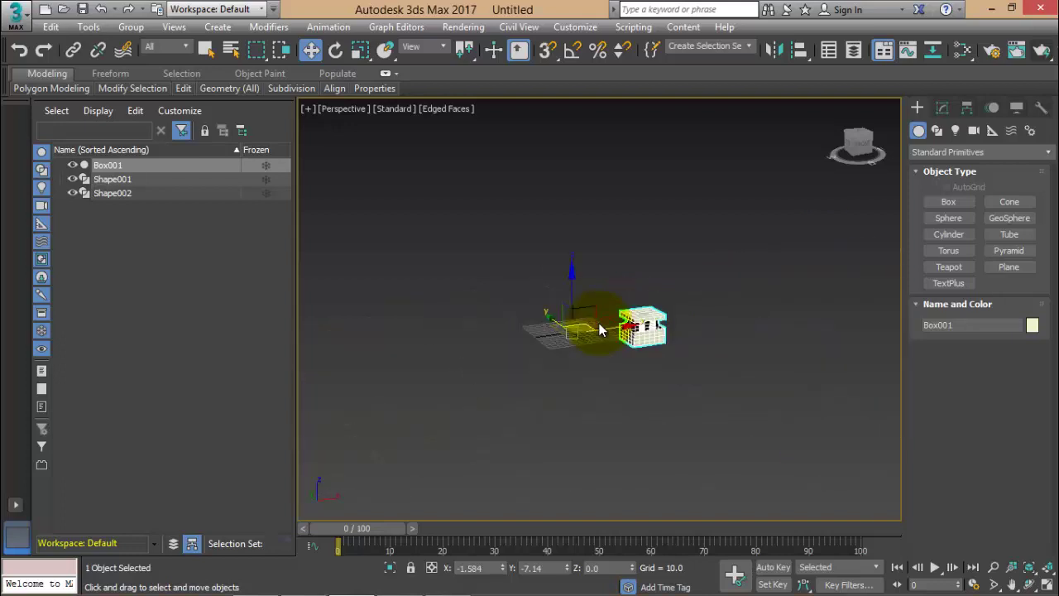
- Clear the example box scene and return to an empty four-viewport layout
{"action": "scroll", "coordinate": [596, 327], "scroll_direction": "up", "scroll_amount": 2}
{"action": "scroll", "coordinate": [592, 322], "scroll_direction": "up", "scroll_amount": 2}
{"action": "scroll", "coordinate": [588, 323], "scroll_direction": "up", "scroll_amount": 2}
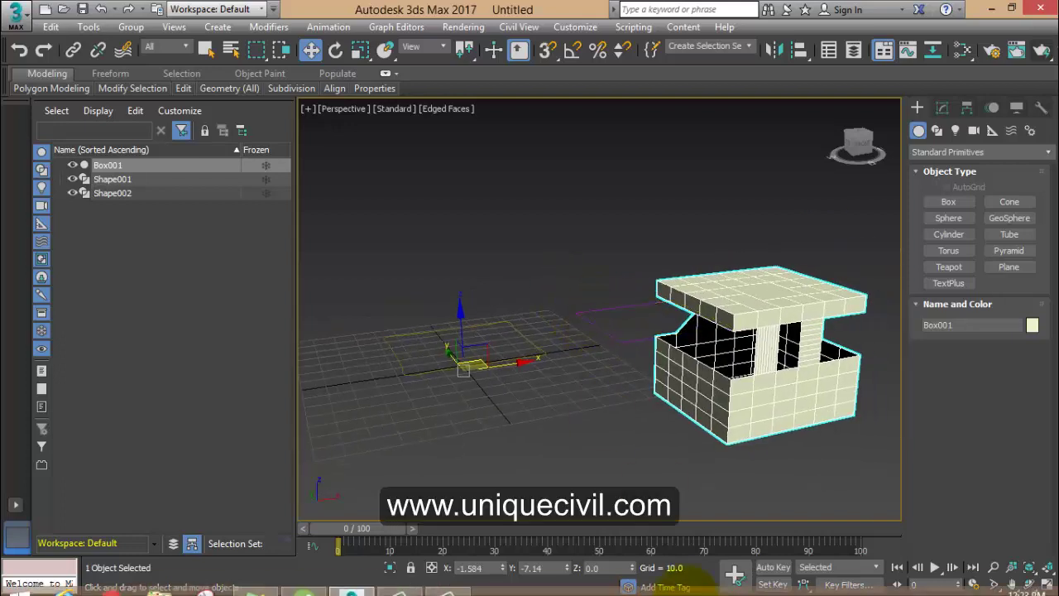
{"action": "left_click", "coordinate": [447, 579]}
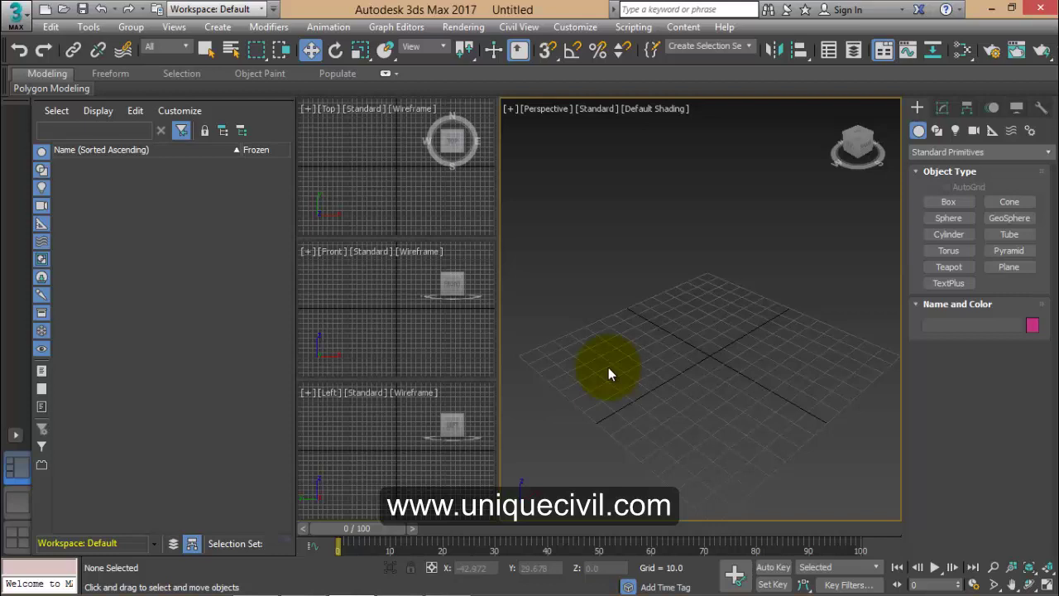
- Draw Box001 about 65 × 74 × 33 with 7, 6 and 5 length, width and height segments
{"action": "left_click", "coordinate": [948, 202]}
{"action": "left_click_drag", "start_coordinate": [654, 344], "coordinate": [822, 332]}
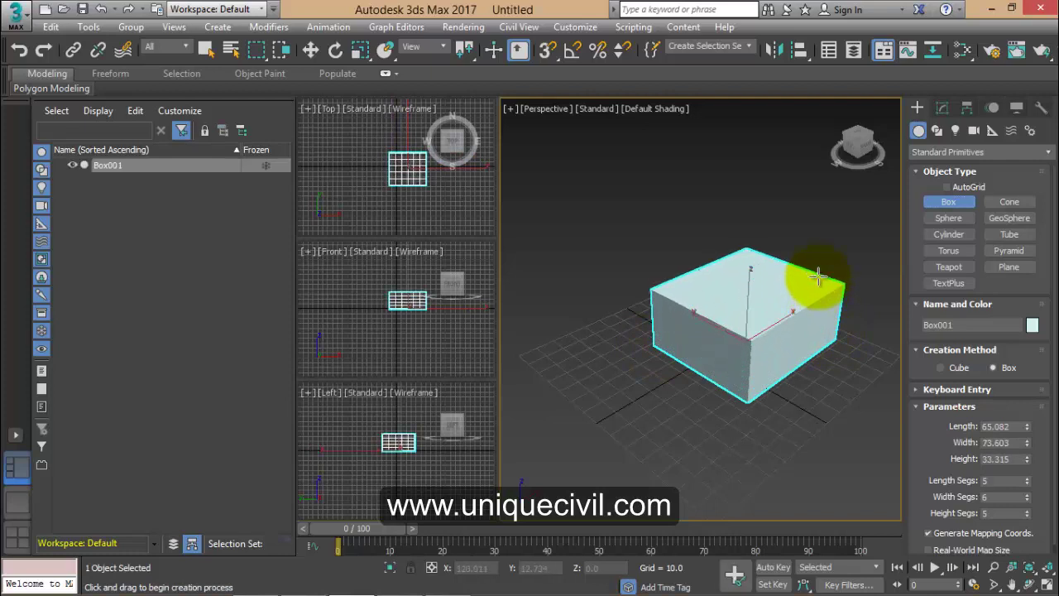
{"action": "middle_click_drag", "start_coordinate": [756, 307], "coordinate": [676, 320]}
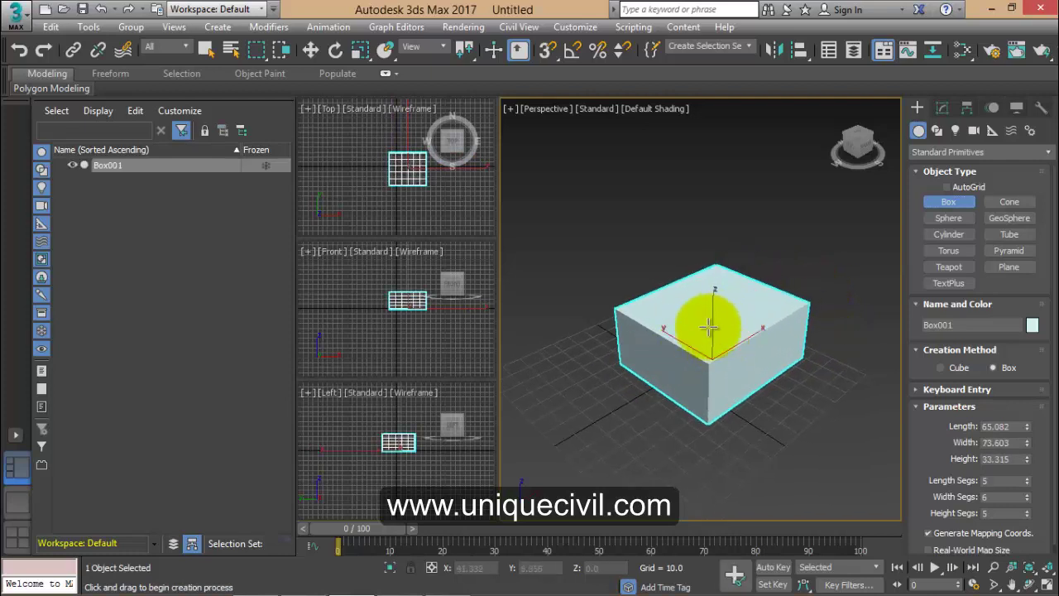
{"action": "left_click_drag", "start_coordinate": [922, 432], "coordinate": [917, 373]}
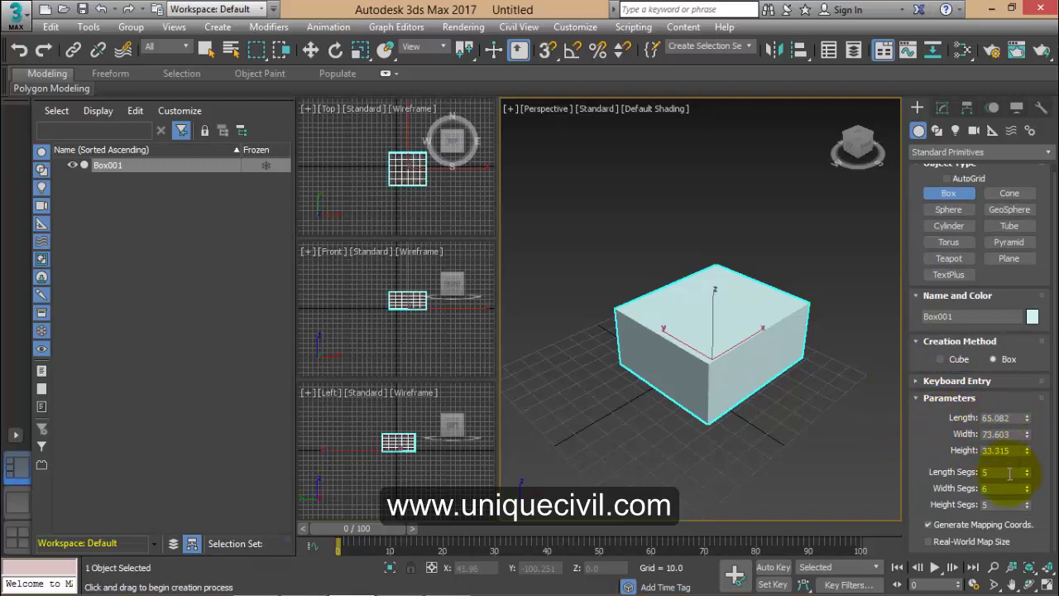
{"action": "middle_click_drag", "start_coordinate": [768, 356], "coordinate": [752, 366]}
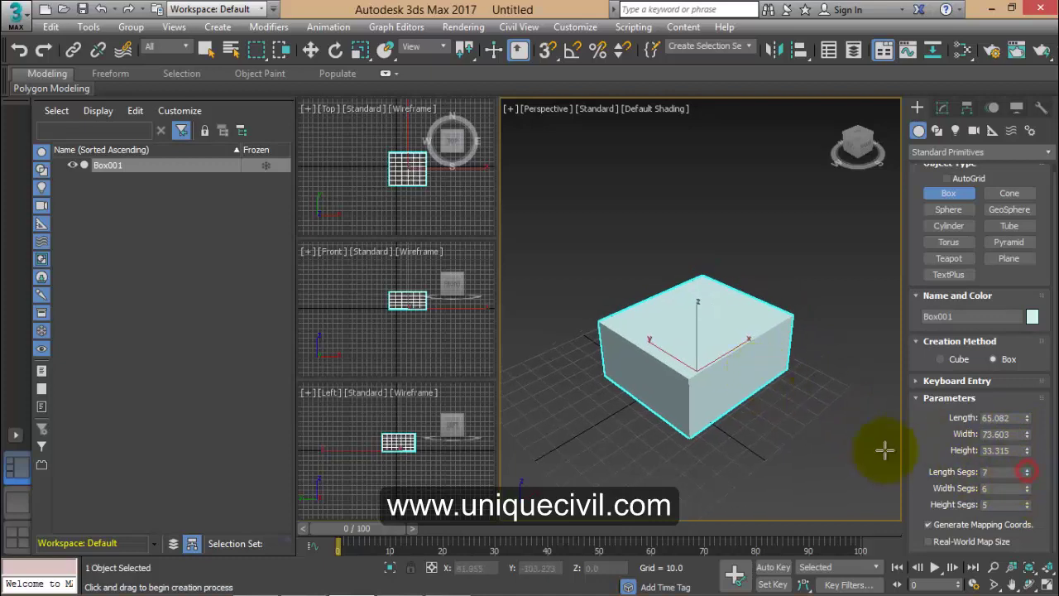
- Convert Box001 to an Editable Poly from the right-click menu
{"action": "key", "text": "w"}
{"action": "right_click", "coordinate": [745, 396]}
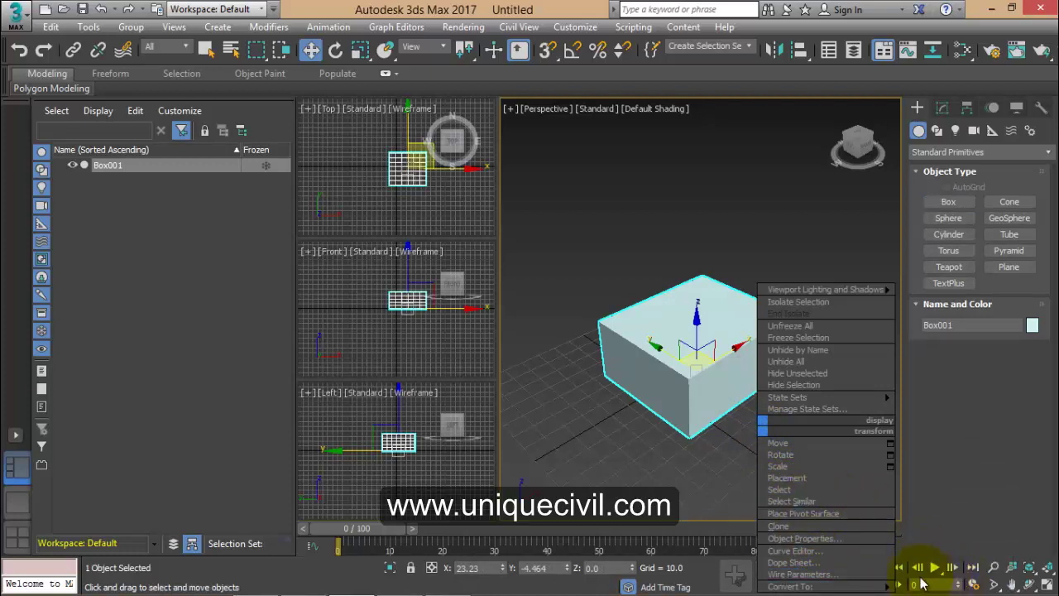
{"action": "left_click", "coordinate": [952, 573]}
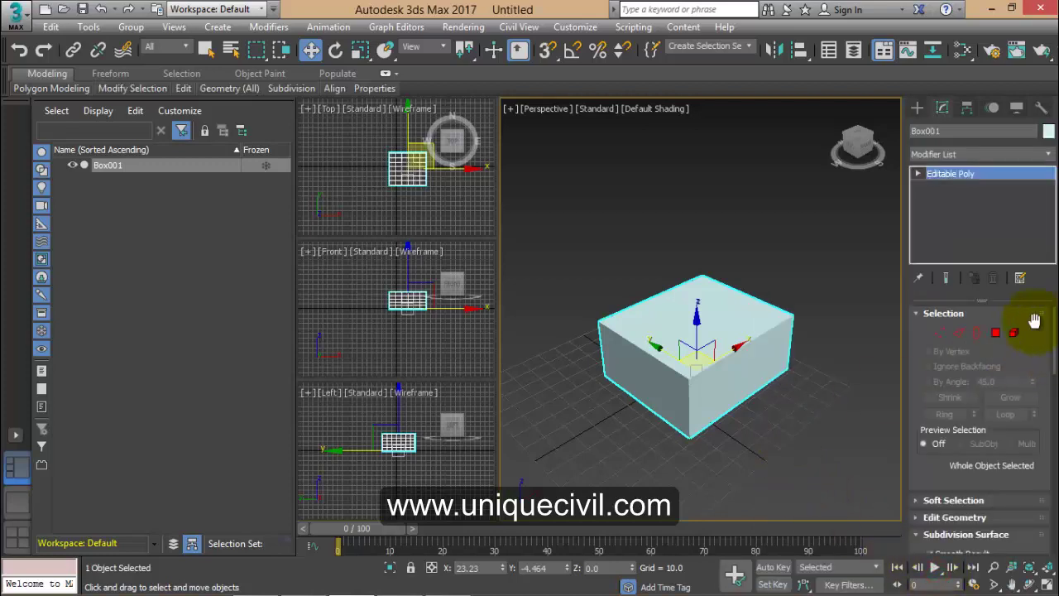
- Switch the Perspective viewport shading to Edged Faces
{"action": "left_click", "coordinate": [648, 110]}
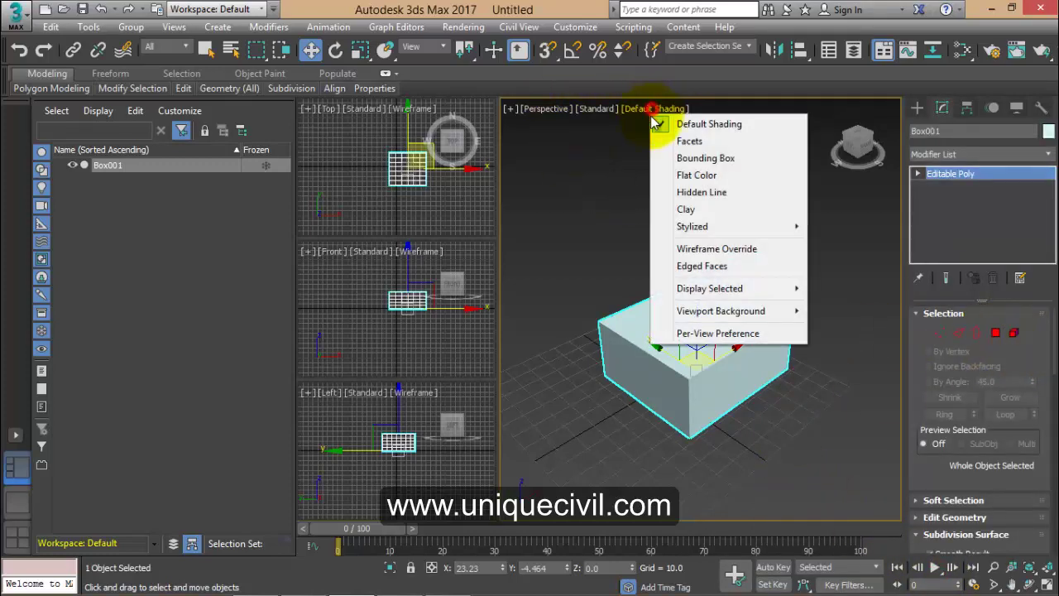
{"action": "left_click", "coordinate": [719, 265]}
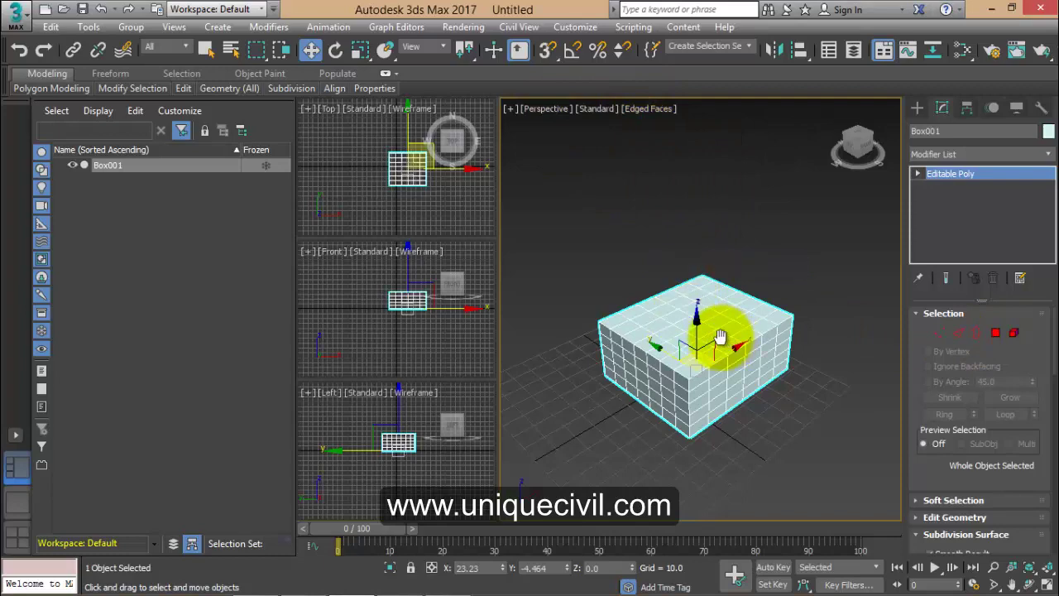
{"action": "scroll", "coordinate": [721, 337], "scroll_direction": "up", "scroll_amount": 2}
{"action": "scroll", "coordinate": [721, 338], "scroll_direction": "up", "scroll_amount": 2}
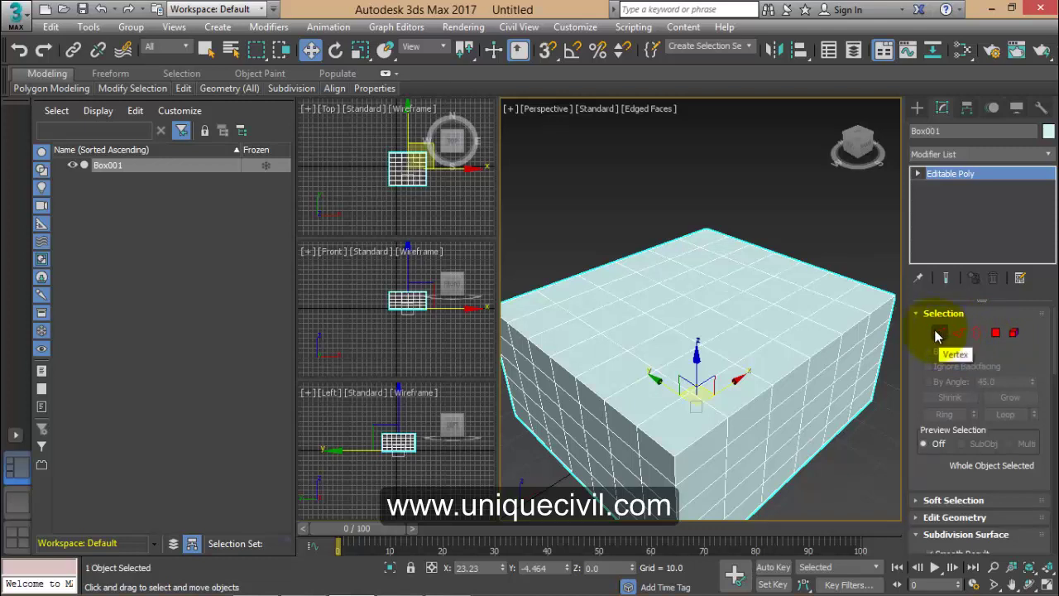
- Enter Vertex mode, select a vertex in the middle of the top, and expand Edit Vertices
{"action": "left_click", "coordinate": [938, 334]}
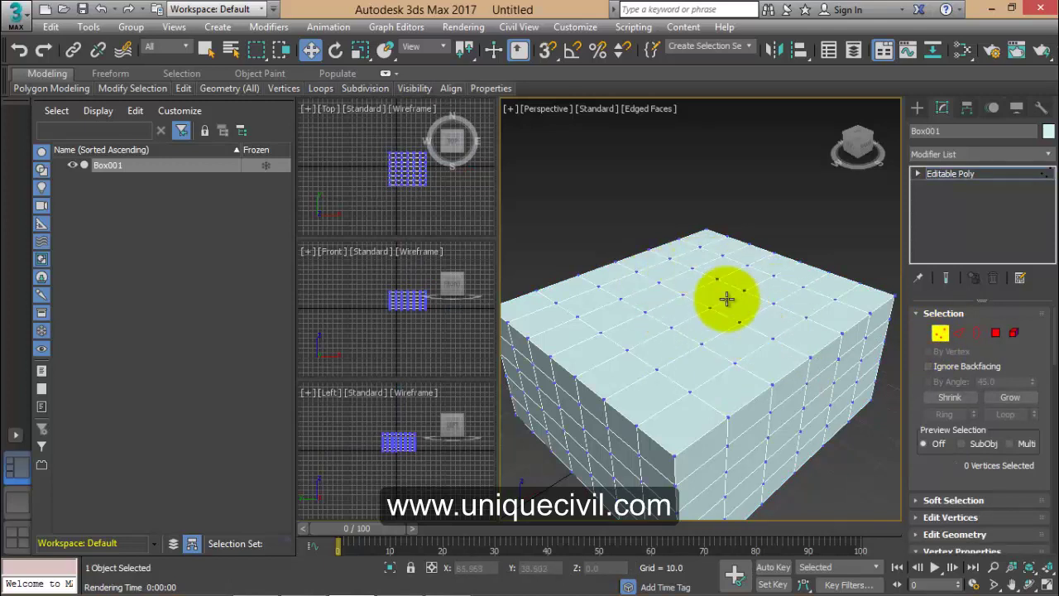
{"action": "left_click", "coordinate": [739, 323]}
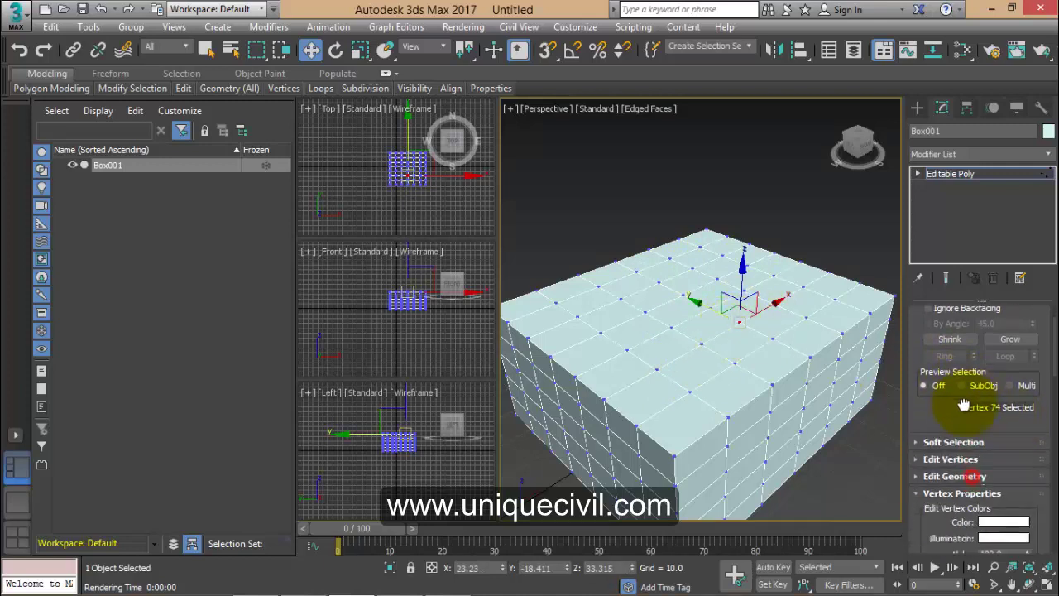
{"action": "left_click_drag", "start_coordinate": [959, 476], "coordinate": [956, 349]}
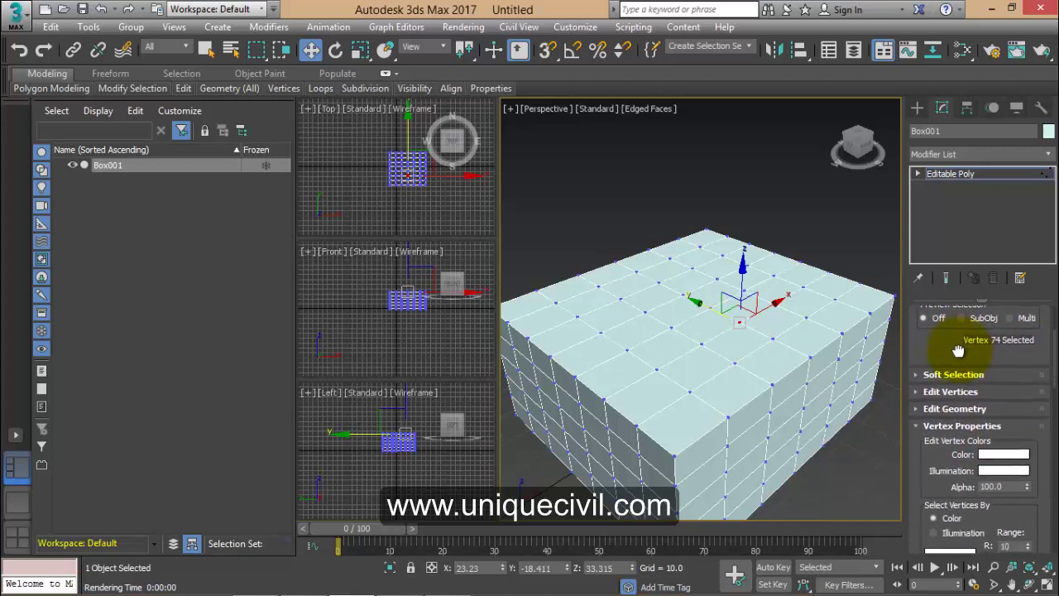
{"action": "left_click", "coordinate": [915, 392]}
- Delete the selected top vertex as a test, then undo to restore the top
{"action": "scroll", "coordinate": [935, 378], "scroll_direction": "up", "scroll_amount": 1}
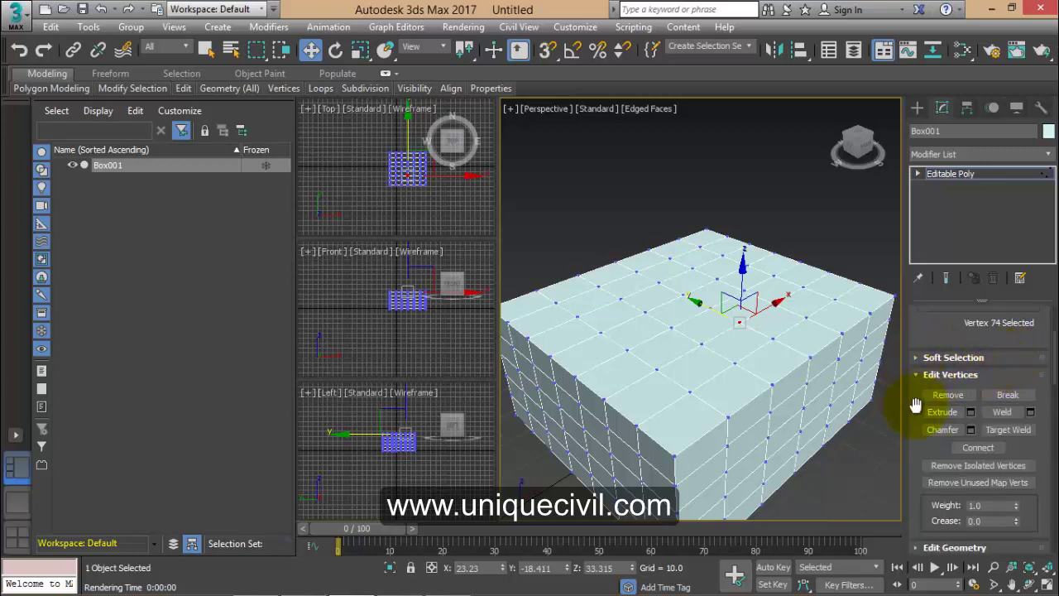
{"action": "scroll", "coordinate": [924, 448], "scroll_direction": "down", "scroll_amount": 1}
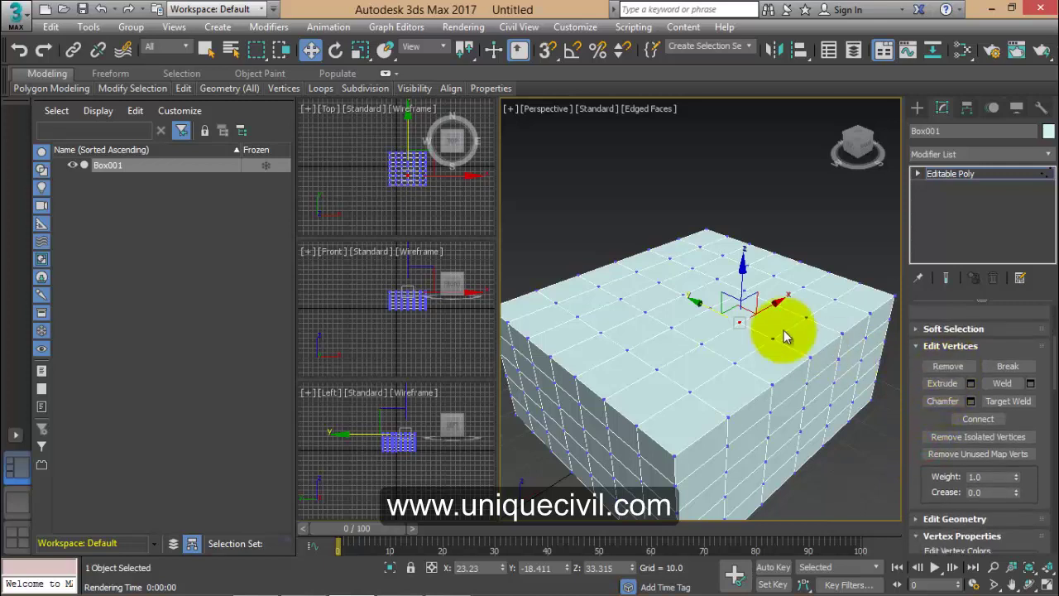
{"action": "scroll", "coordinate": [761, 327], "scroll_direction": "up", "scroll_amount": 2}
{"action": "scroll", "coordinate": [758, 331], "scroll_direction": "up", "scroll_amount": 2}
{"action": "key", "text": "Delete"}
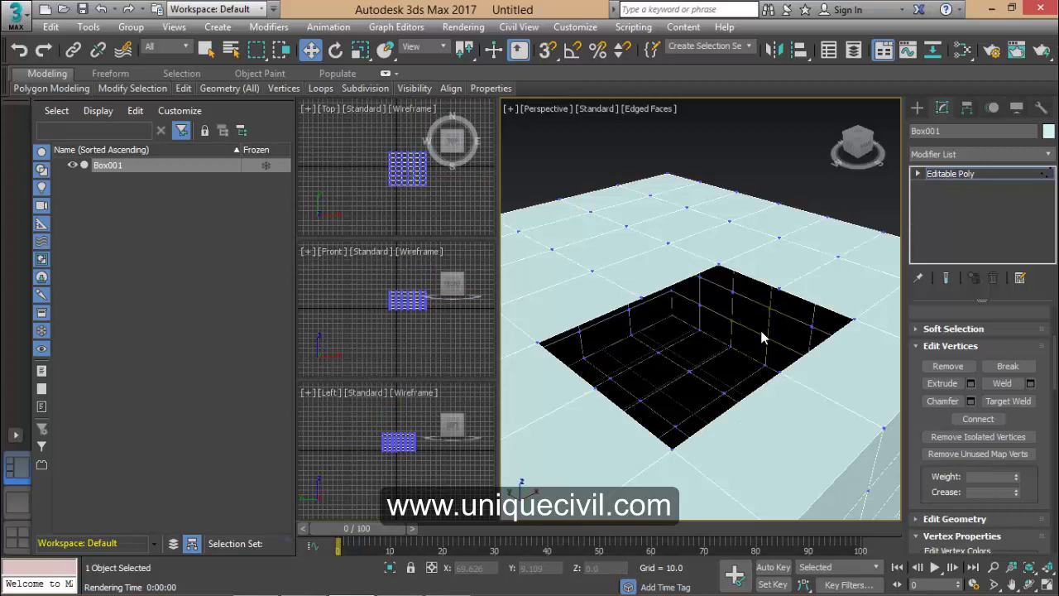
{"action": "key", "text": "ctrl+z"}
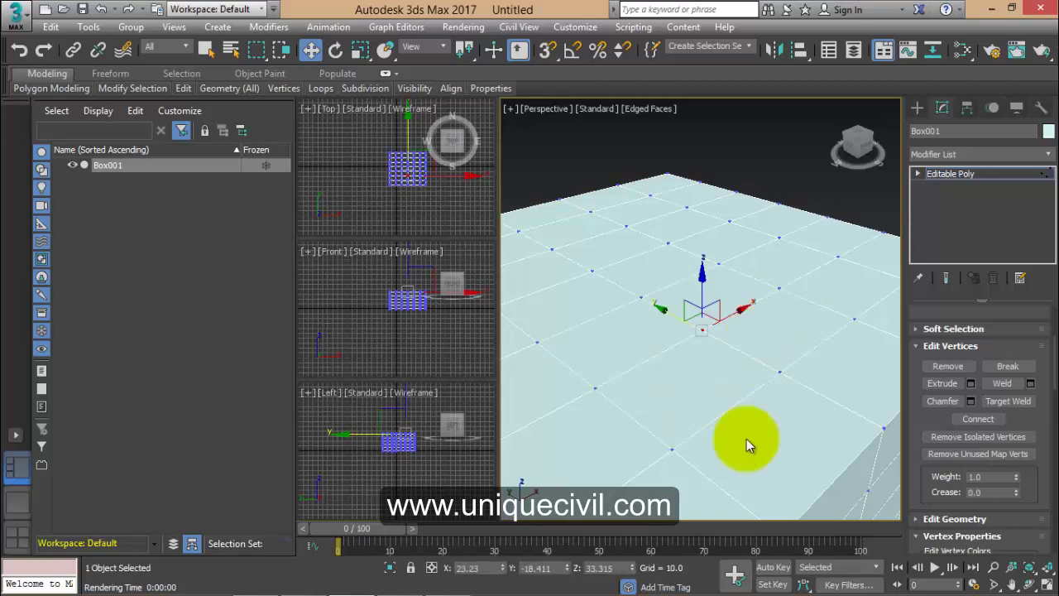
- Try Remove on the selected vertex, then undo it
{"action": "left_click", "coordinate": [959, 369]}
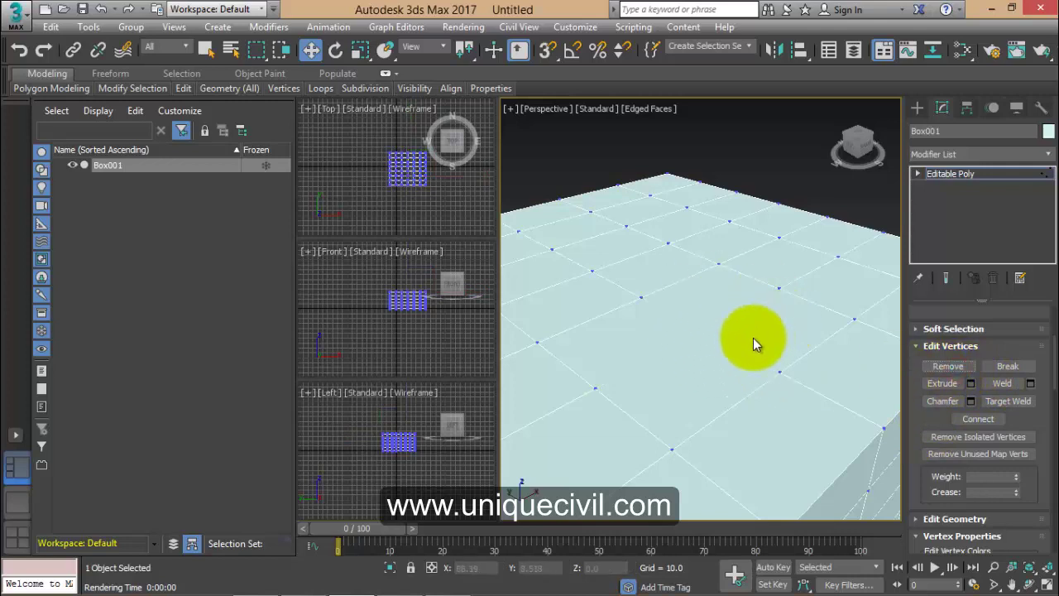
{"action": "key", "text": "ctrl+z"}
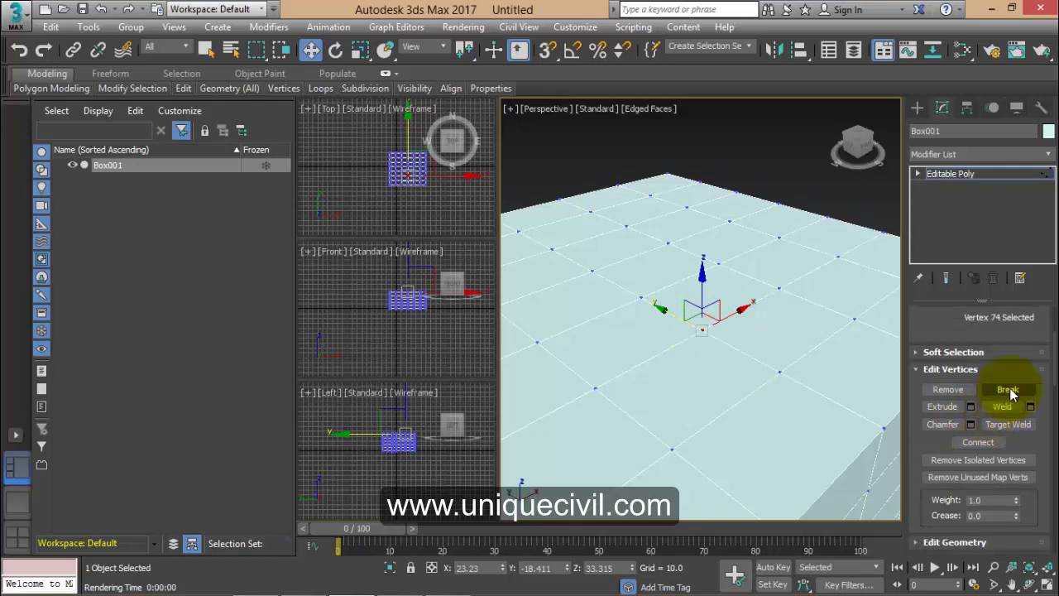
{"action": "scroll", "coordinate": [699, 323], "scroll_direction": "up", "scroll_amount": 2}
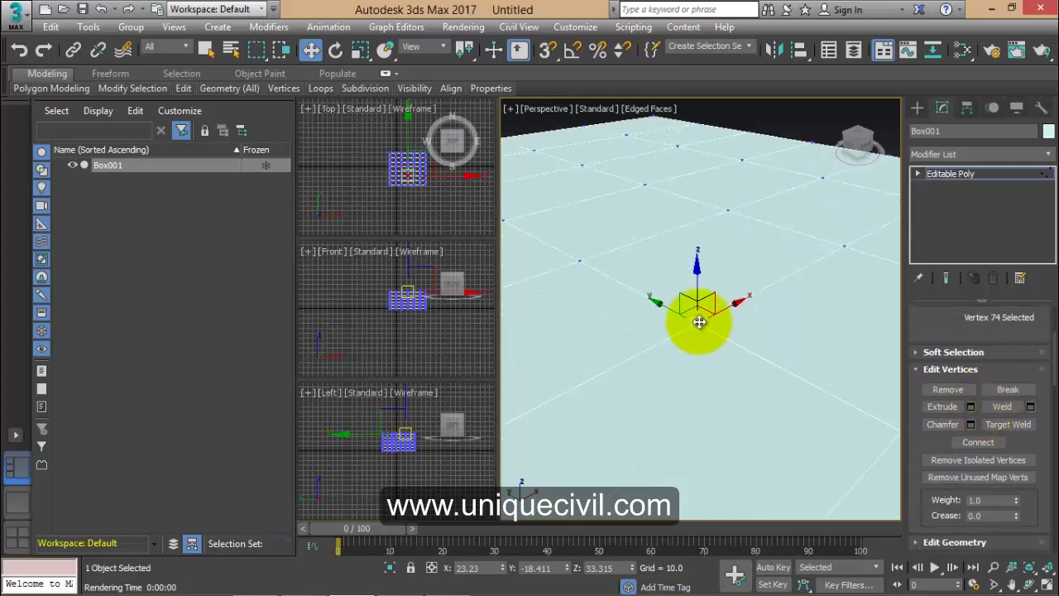
{"action": "scroll", "coordinate": [699, 323], "scroll_direction": "up", "scroll_amount": 2}
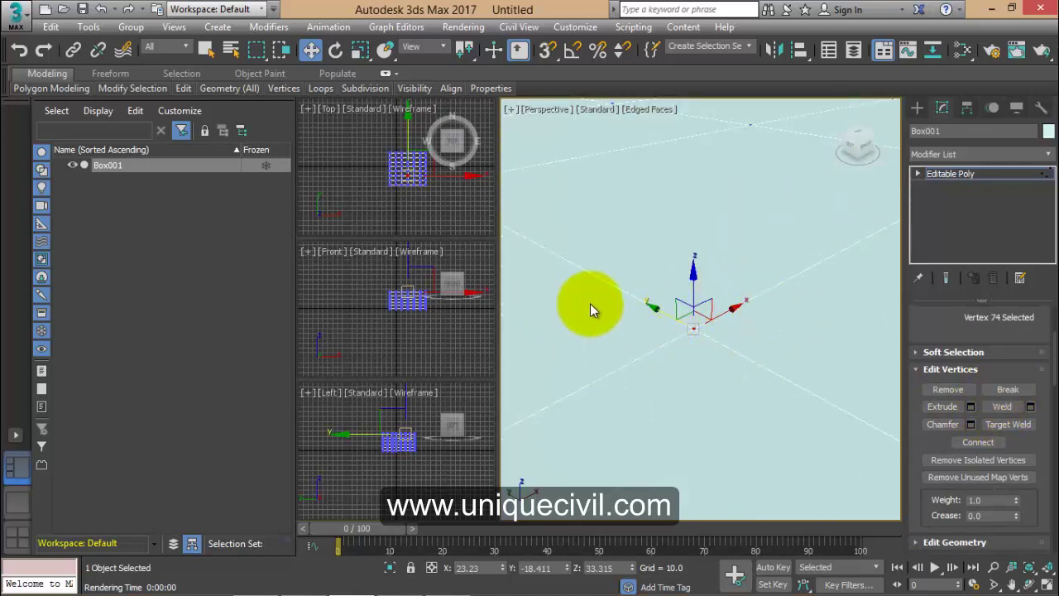
{"action": "scroll", "coordinate": [613, 313], "scroll_direction": "down", "scroll_amount": 1}
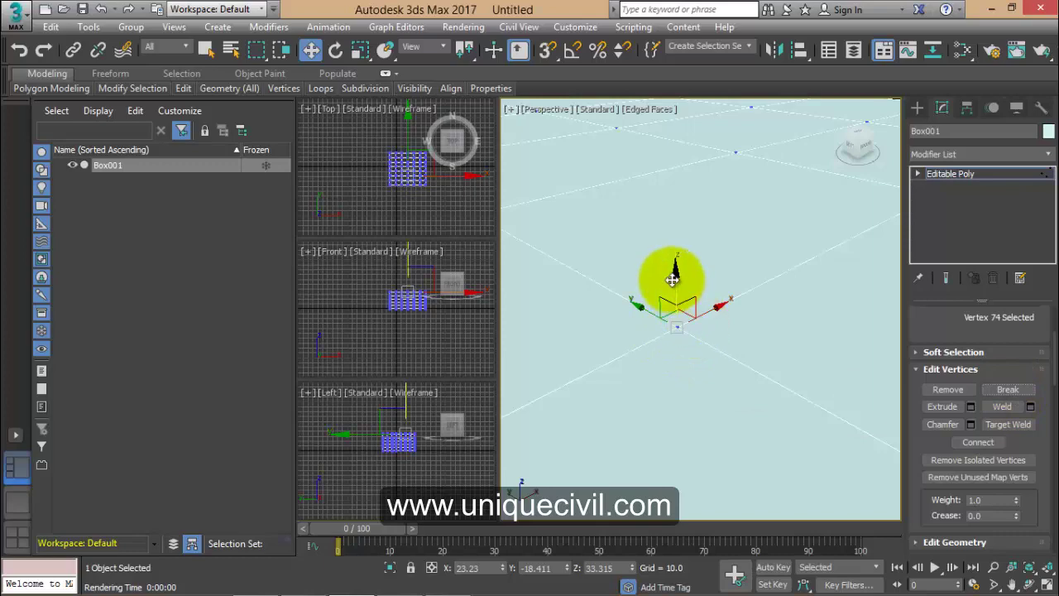
- Lift the broken vertex up along Z to about 35.687, tearing the top open
{"action": "left_click_drag", "start_coordinate": [675, 266], "coordinate": [671, 175]}
{"action": "scroll", "coordinate": [671, 174], "scroll_direction": "down", "scroll_amount": 2}
{"action": "scroll", "coordinate": [715, 302], "scroll_direction": "down", "scroll_amount": 1}
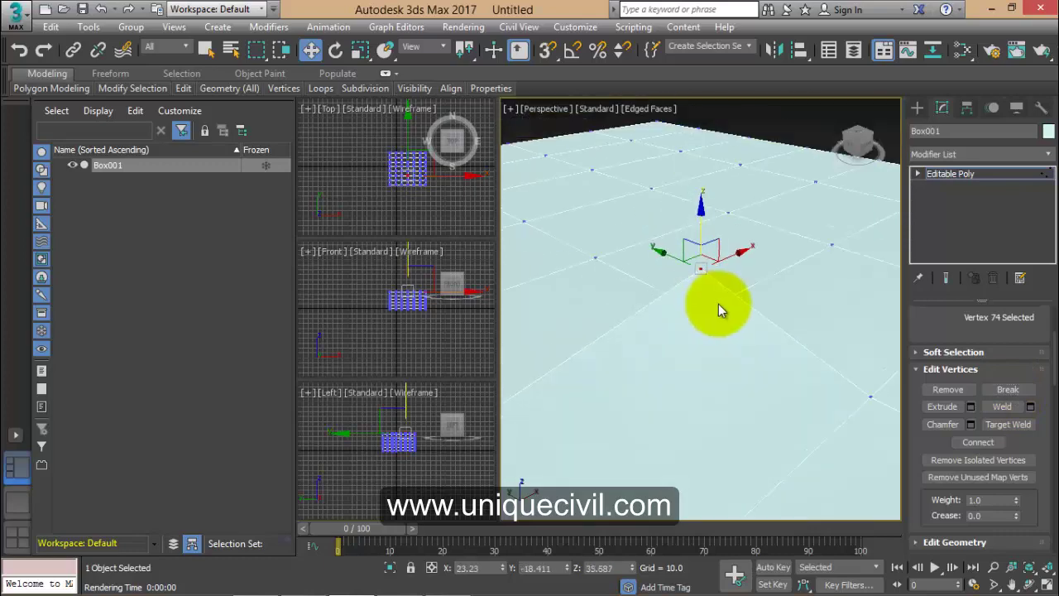
{"action": "mouse_move", "coordinate": [726, 300]}
{"action": "middle_mouse_down", "text": "alt"}
{"action": "mouse_move", "coordinate": [704, 343]}
{"action": "mouse_move", "coordinate": [591, 307]}
{"action": "mouse_move", "coordinate": [548, 272]}
{"action": "mouse_move", "coordinate": [596, 284]}
{"action": "mouse_move", "coordinate": [654, 272]}
{"action": "mouse_move", "coordinate": [692, 363]}
{"action": "mouse_move", "coordinate": [680, 342]}
{"action": "mouse_move", "coordinate": [747, 398]}
{"action": "middle_mouse_up", "text": "alt"}
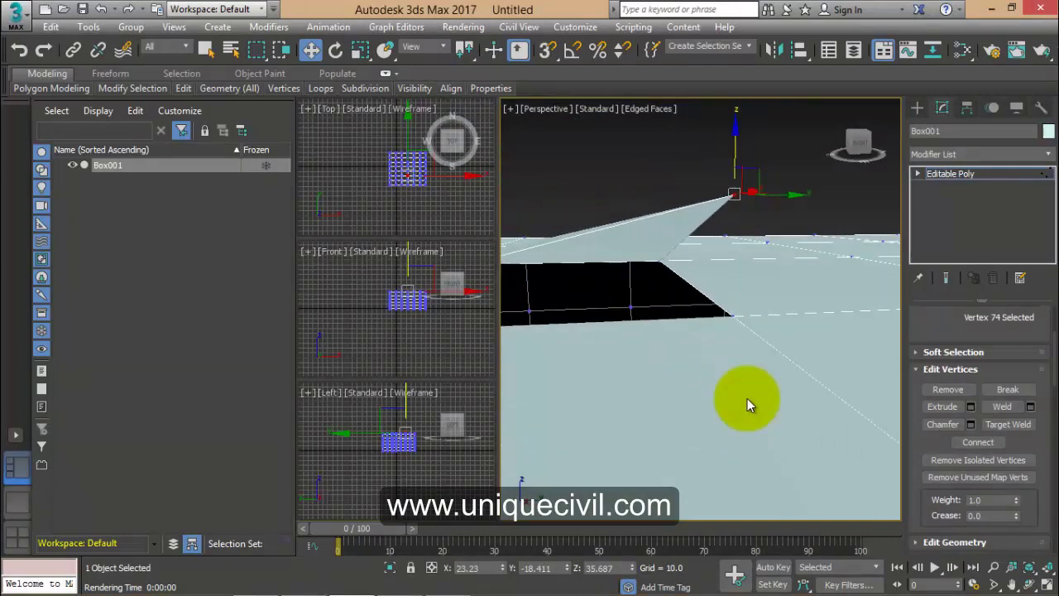
- Undo the last move, deselect the vertex, and orbit around the peak to inspect the gap
{"action": "key", "text": "ctrl+z"}
{"action": "mouse_move", "coordinate": [727, 316]}
{"action": "middle_mouse_down", "text": "alt"}
{"action": "mouse_move", "coordinate": [740, 307]}
{"action": "mouse_move", "coordinate": [729, 176]}
{"action": "middle_mouse_up", "text": "alt"}
{"action": "left_click", "coordinate": [703, 328]}
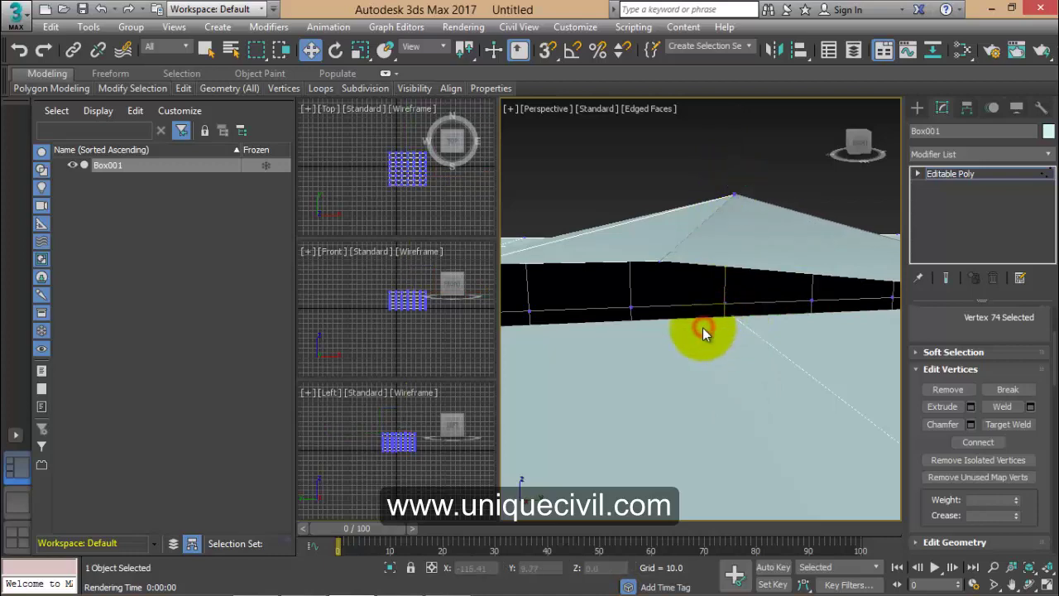
{"action": "mouse_move", "coordinate": [697, 329]}
{"action": "middle_mouse_down", "text": "alt"}
{"action": "mouse_move", "coordinate": [733, 326]}
{"action": "mouse_move", "coordinate": [694, 309]}
{"action": "middle_mouse_up", "text": "alt"}
{"action": "middle_click_drag", "start_coordinate": [655, 276], "coordinate": [681, 284], "text": "alt"}
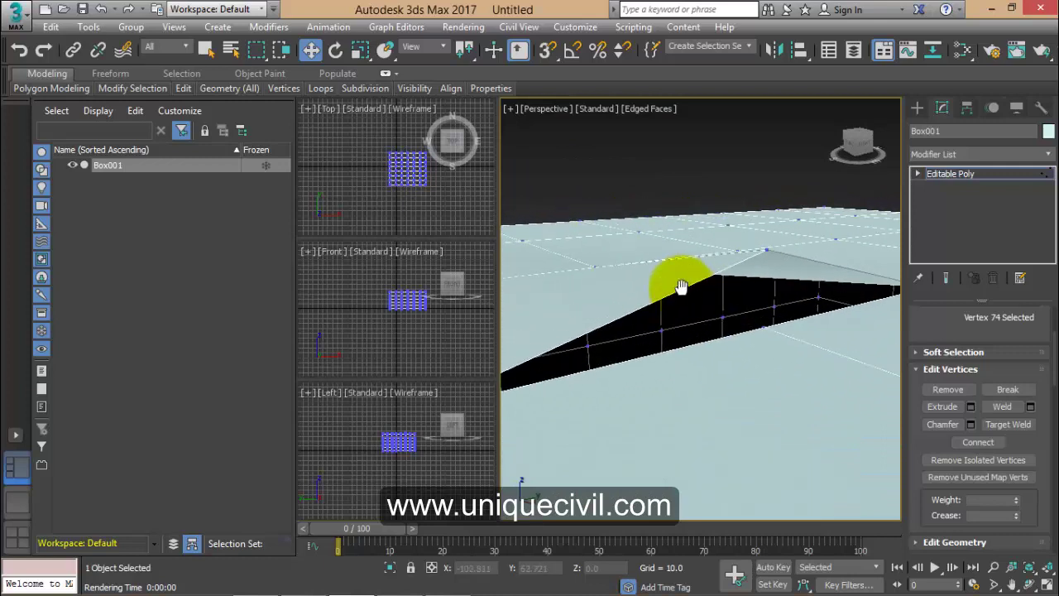
- Select another top vertex and drag it across onto its neighbouring vertex
{"action": "left_click", "coordinate": [767, 329]}
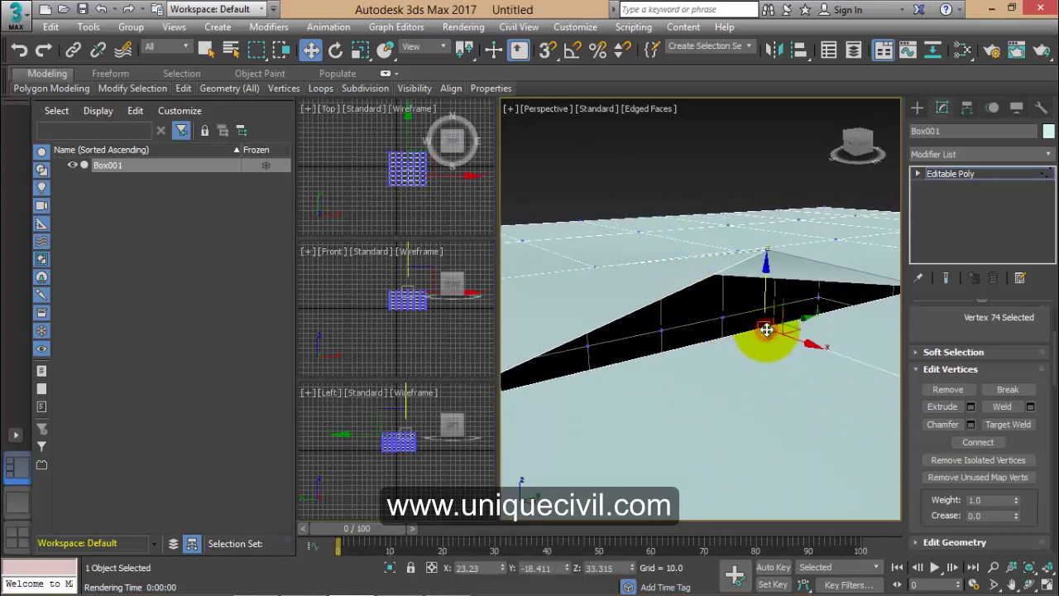
{"action": "left_click_drag", "start_coordinate": [767, 330], "coordinate": [766, 248]}
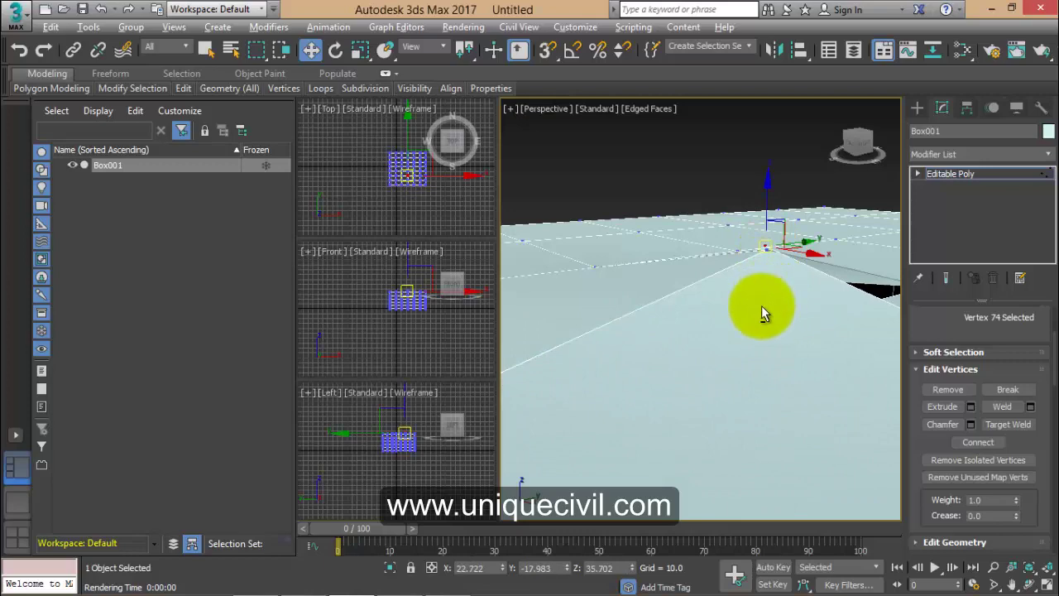
{"action": "middle_click_drag", "start_coordinate": [762, 306], "coordinate": [736, 321], "text": "alt"}
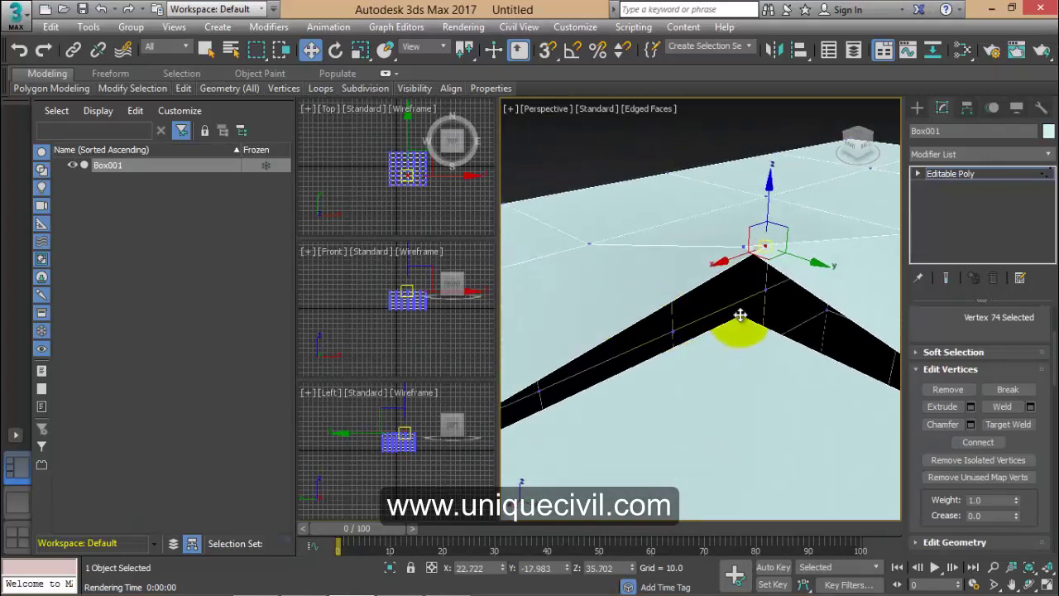
{"action": "left_click_drag", "start_coordinate": [741, 315], "coordinate": [750, 257]}
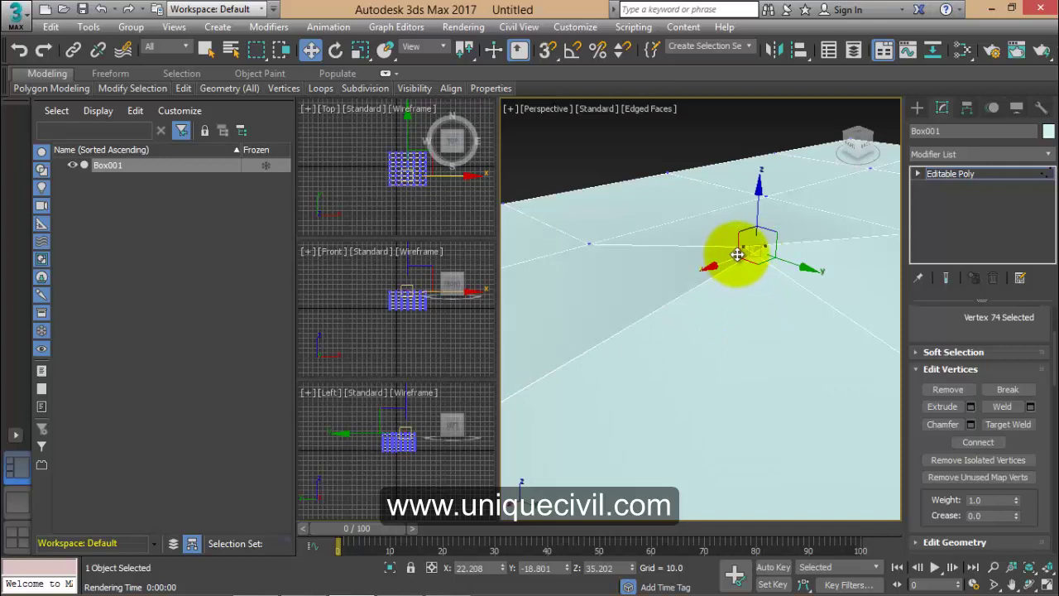
{"action": "middle_click_drag", "start_coordinate": [762, 242], "coordinate": [751, 251], "text": "alt"}
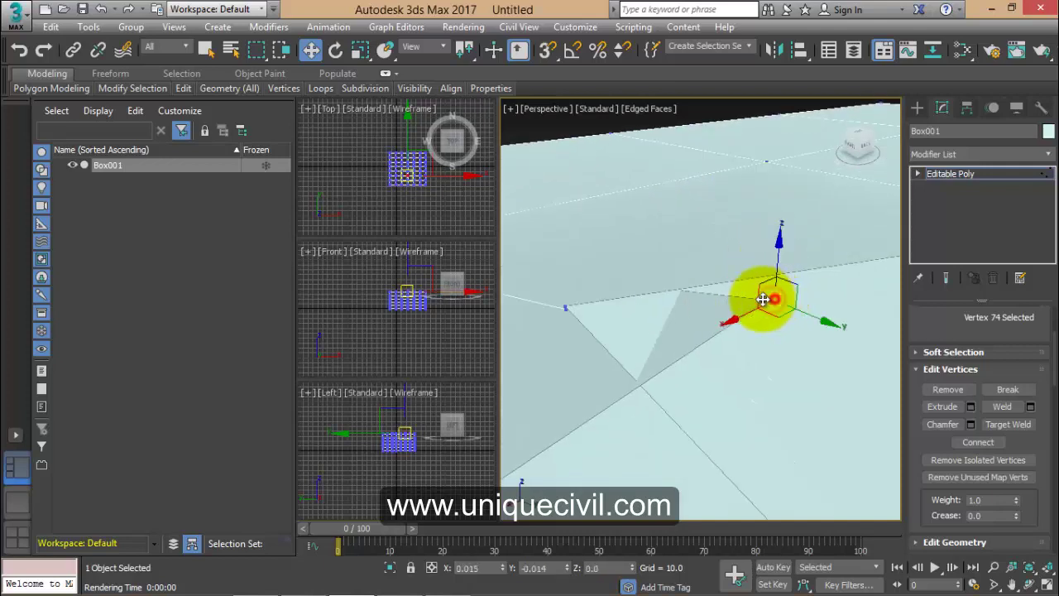
{"action": "left_click_drag", "start_coordinate": [775, 297], "coordinate": [575, 313]}
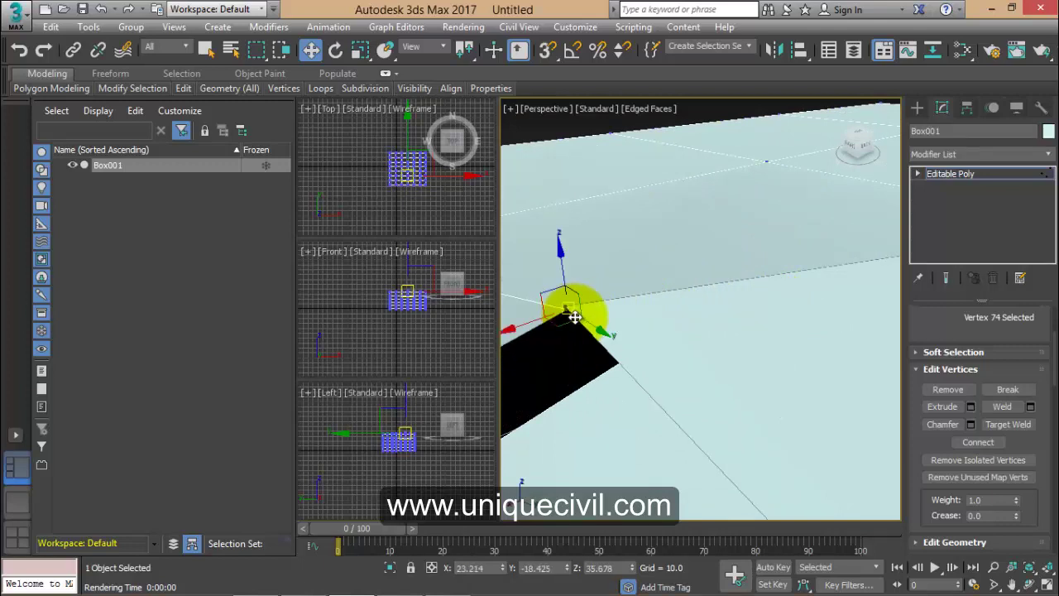
- Adjust the moved vertex until it lies on its neighbour and the black spike vanishes
{"action": "mouse_move", "coordinate": [609, 376]}
{"action": "middle_mouse_down", "text": "alt"}
{"action": "mouse_move", "coordinate": [654, 359]}
{"action": "mouse_move", "coordinate": [643, 350]}
{"action": "middle_mouse_up", "text": "alt"}
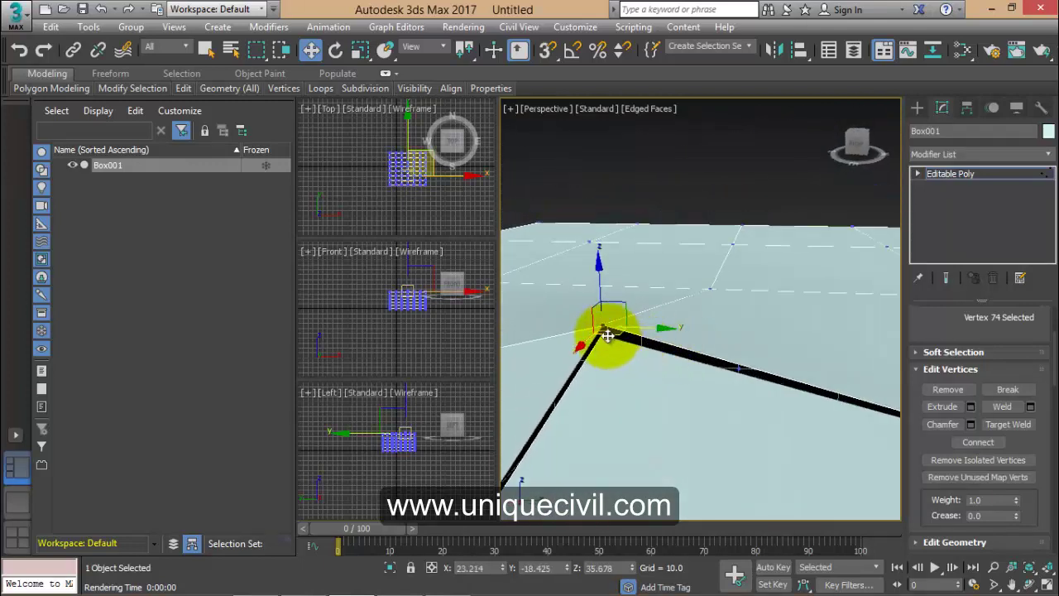
{"action": "mouse_move", "coordinate": [604, 335]}
{"action": "left_mouse_down"}
{"action": "mouse_move", "coordinate": [611, 317]}
{"action": "mouse_move", "coordinate": [663, 369]}
{"action": "left_mouse_up"}
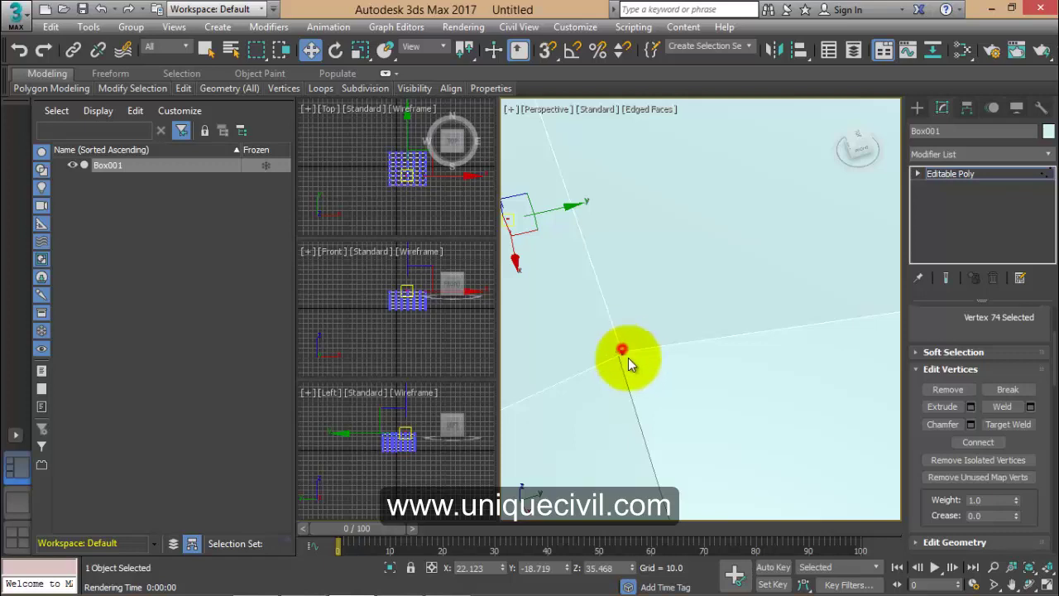
{"action": "mouse_move", "coordinate": [662, 369]}
{"action": "left_mouse_down"}
{"action": "mouse_move", "coordinate": [620, 351]}
{"action": "mouse_move", "coordinate": [634, 354]}
{"action": "left_mouse_up"}
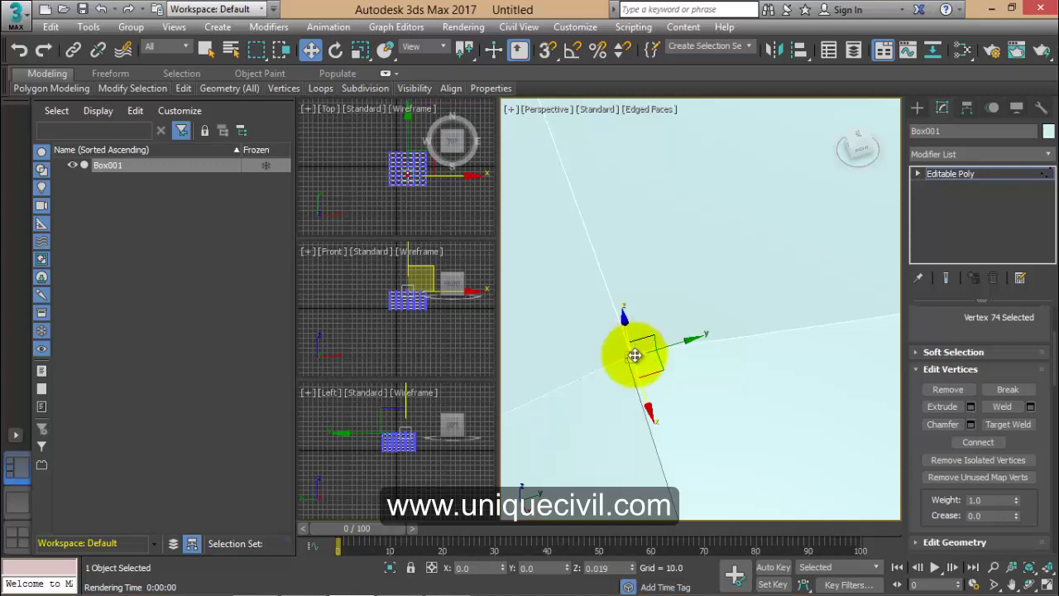
{"action": "middle_click_drag", "start_coordinate": [634, 354], "coordinate": [615, 293], "text": "alt"}
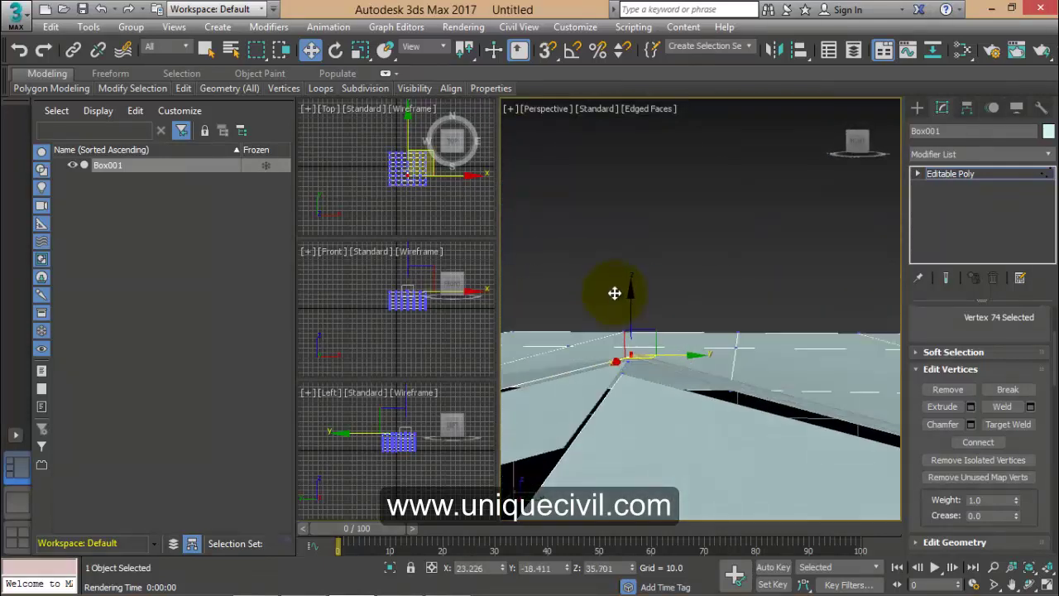
{"action": "mouse_move", "coordinate": [626, 367]}
{"action": "left_mouse_down"}
{"action": "mouse_move", "coordinate": [633, 354]}
{"action": "mouse_move", "coordinate": [744, 382]}
{"action": "mouse_move", "coordinate": [720, 400]}
{"action": "left_mouse_up"}
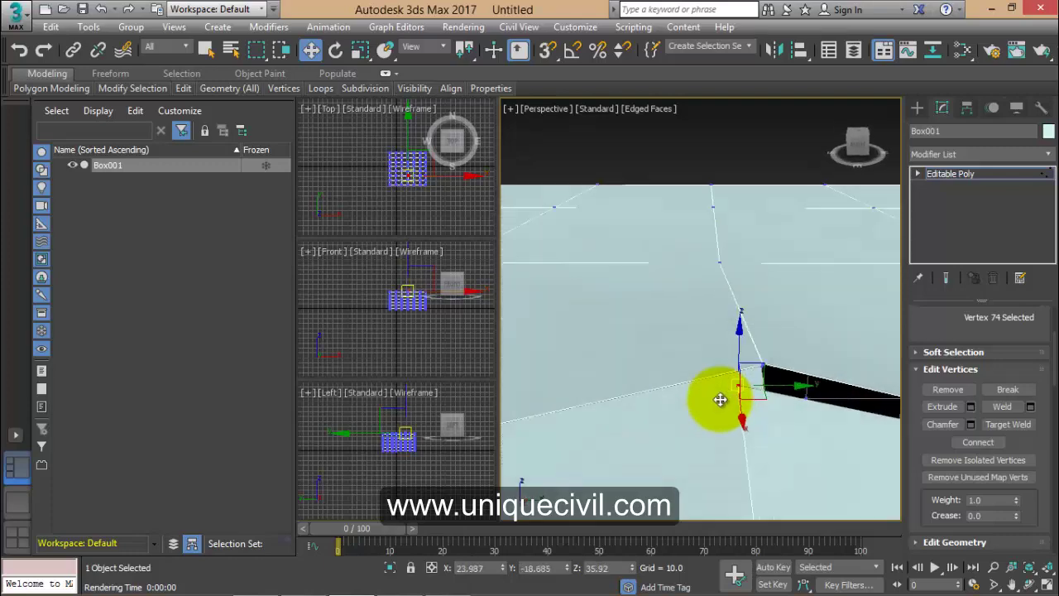
{"action": "mouse_move", "coordinate": [721, 399]}
{"action": "middle_mouse_down", "text": "alt"}
{"action": "mouse_move", "coordinate": [651, 412]}
{"action": "mouse_move", "coordinate": [674, 390]}
{"action": "mouse_move", "coordinate": [650, 355]}
{"action": "middle_mouse_up", "text": "alt"}
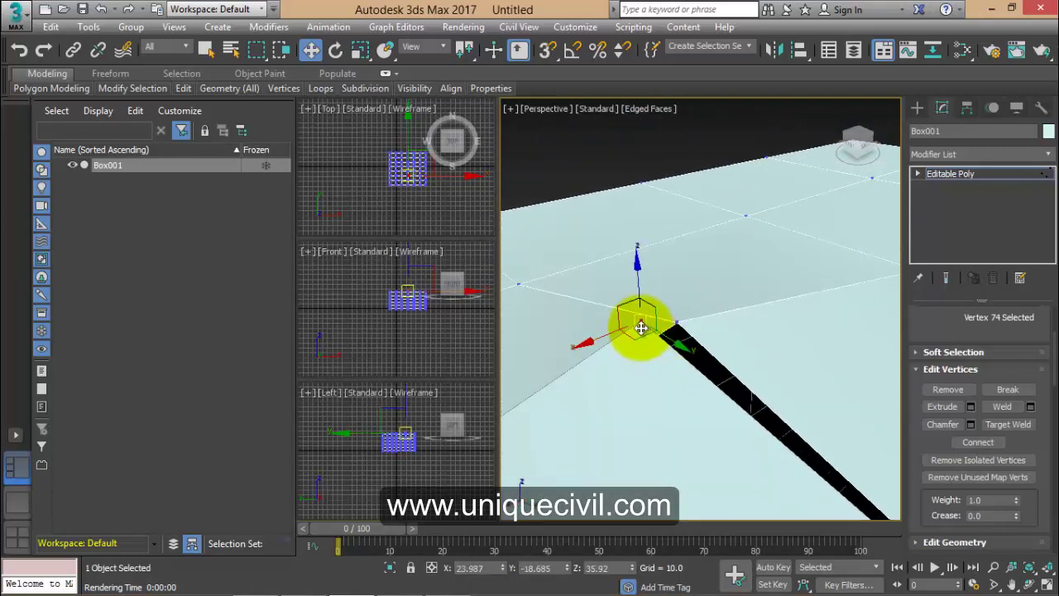
{"action": "mouse_move", "coordinate": [642, 327]}
{"action": "left_mouse_down"}
{"action": "mouse_move", "coordinate": [639, 320]}
{"action": "mouse_move", "coordinate": [670, 319]}
{"action": "left_mouse_up"}
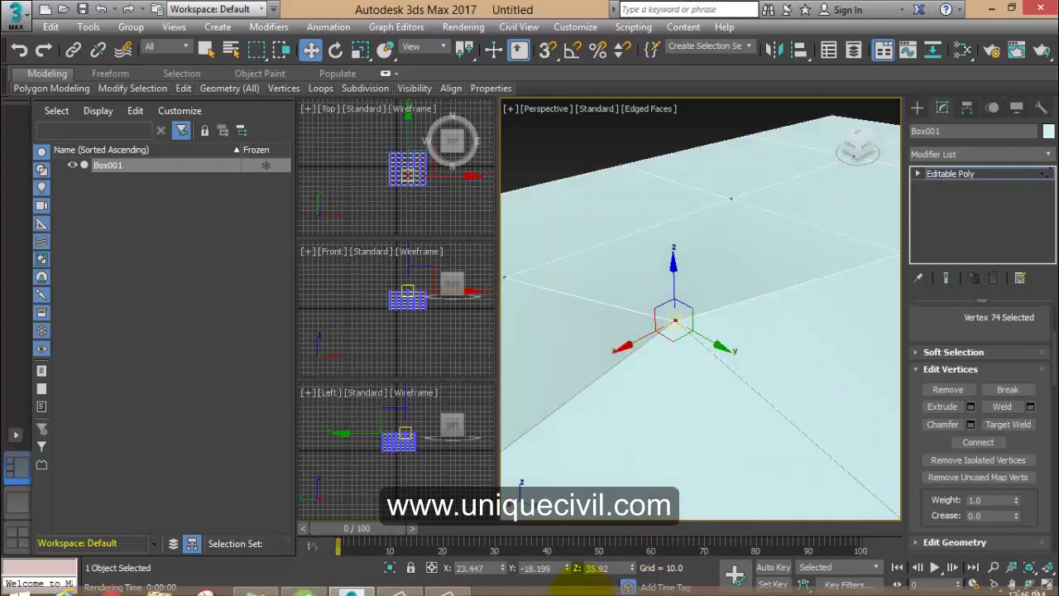
{"action": "left_click", "coordinate": [442, 589]}
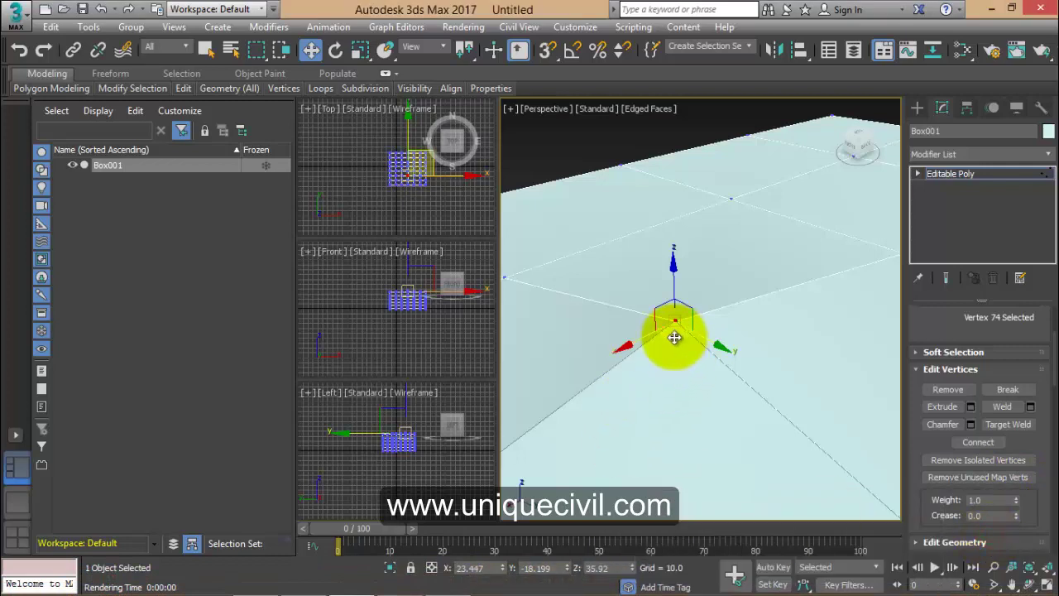
- Zoom in, orbit to check the overlap, and select the overlapping peak vertex
{"action": "middle_click_drag", "start_coordinate": [676, 338], "coordinate": [686, 343], "text": "alt"}
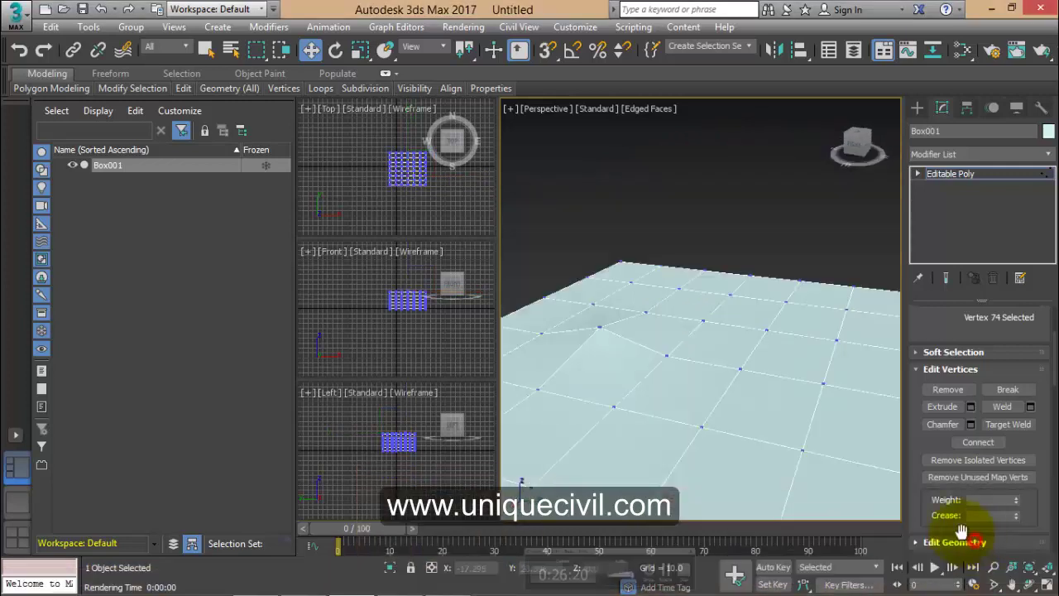
{"action": "scroll", "coordinate": [617, 331], "scroll_direction": "up", "scroll_amount": 1}
{"action": "scroll", "coordinate": [612, 327], "scroll_direction": "up", "scroll_amount": 1}
{"action": "scroll", "coordinate": [571, 319], "scroll_direction": "up", "scroll_amount": 1}
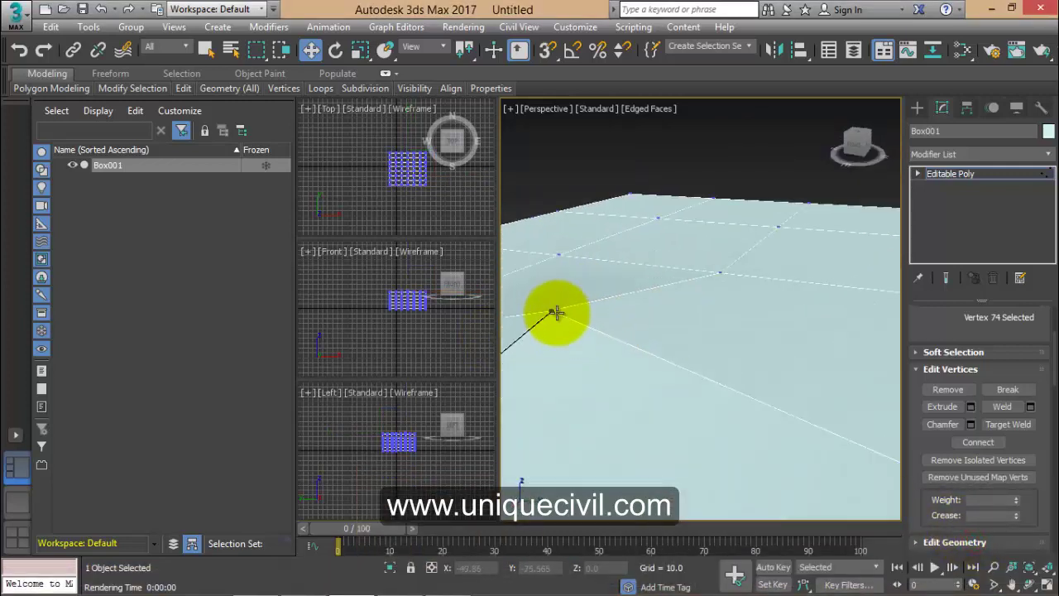
{"action": "scroll", "coordinate": [554, 312], "scroll_direction": "up", "scroll_amount": 1}
{"action": "scroll", "coordinate": [553, 311], "scroll_direction": "up", "scroll_amount": 1}
{"action": "scroll", "coordinate": [555, 315], "scroll_direction": "up", "scroll_amount": 1}
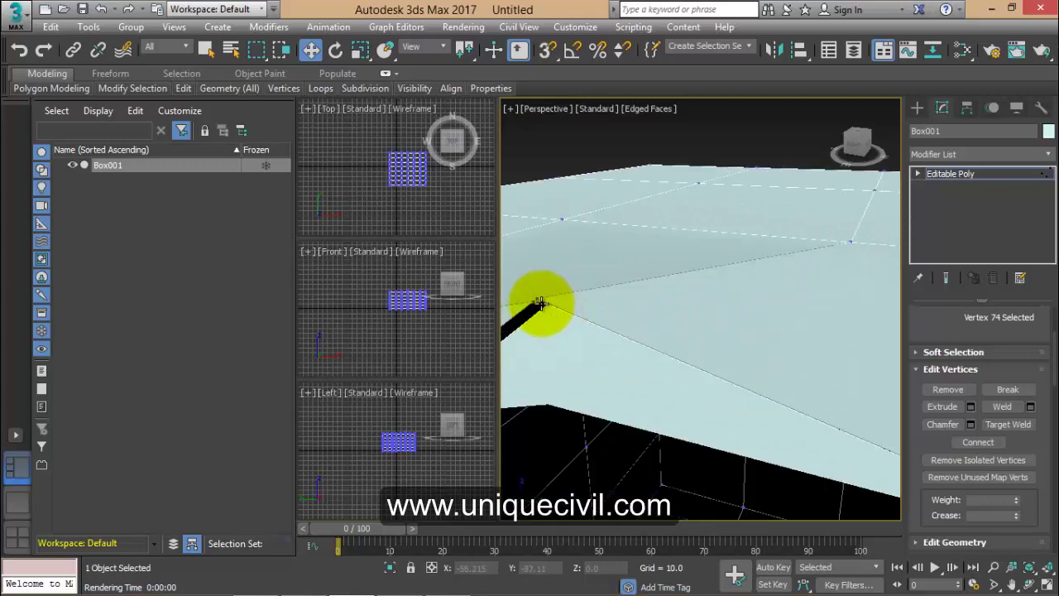
{"action": "scroll", "coordinate": [539, 303], "scroll_direction": "up", "scroll_amount": 1}
{"action": "middle_click_drag", "start_coordinate": [544, 294], "coordinate": [530, 285], "text": "alt"}
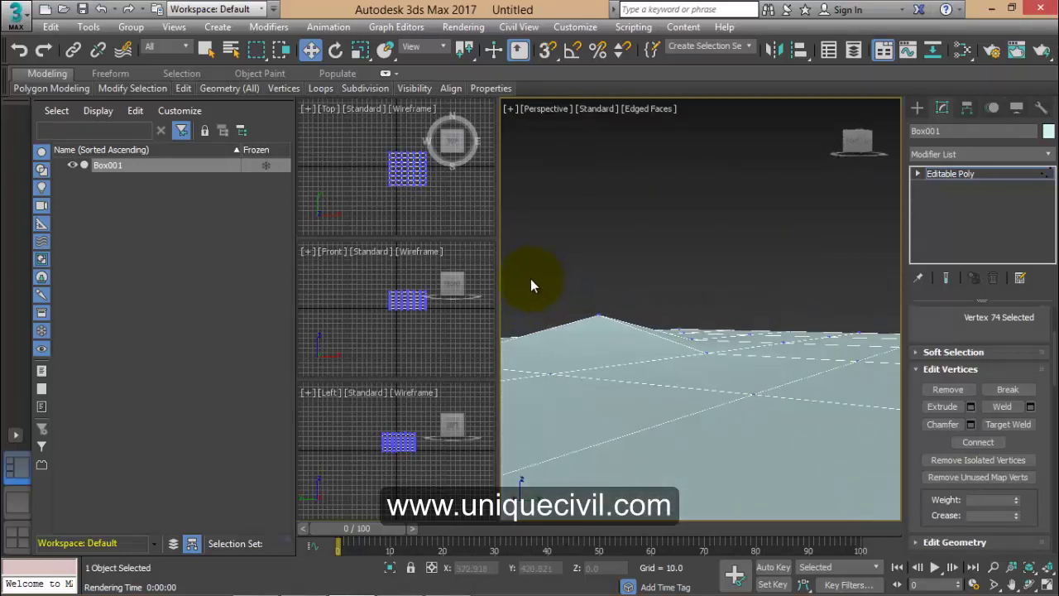
{"action": "left_click", "coordinate": [595, 316]}
{"action": "mouse_move", "coordinate": [583, 317]}
{"action": "middle_mouse_down", "text": "alt"}
{"action": "mouse_move", "coordinate": [704, 367]}
{"action": "mouse_move", "coordinate": [683, 313]}
{"action": "mouse_move", "coordinate": [615, 333]}
{"action": "mouse_move", "coordinate": [608, 326]}
{"action": "middle_mouse_up", "text": "alt"}
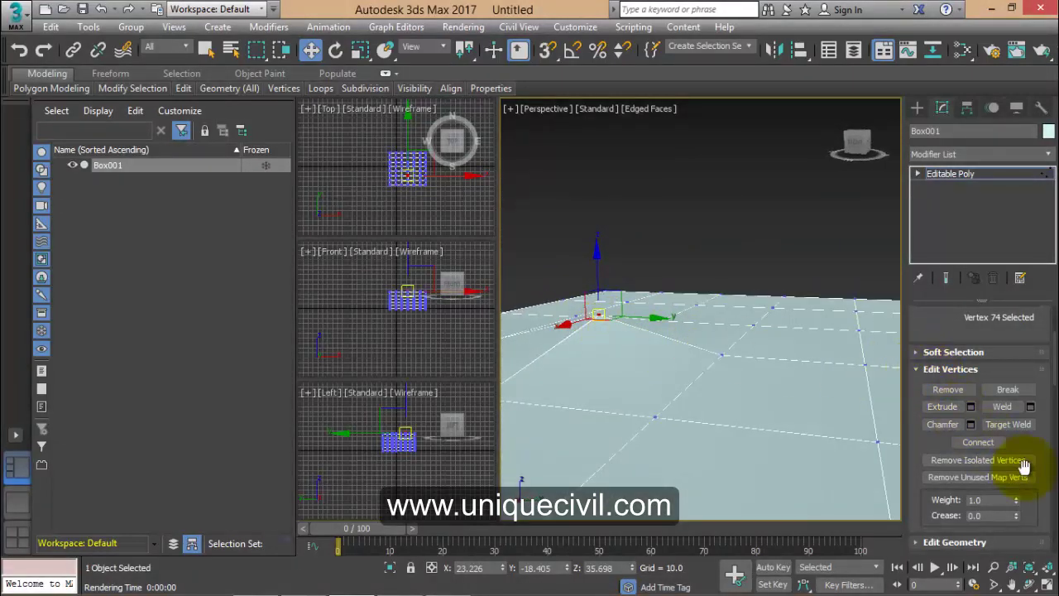
- Weld the overlapping vertices through the Weld settings, then clear the selection
{"action": "left_click", "coordinate": [1032, 413]}
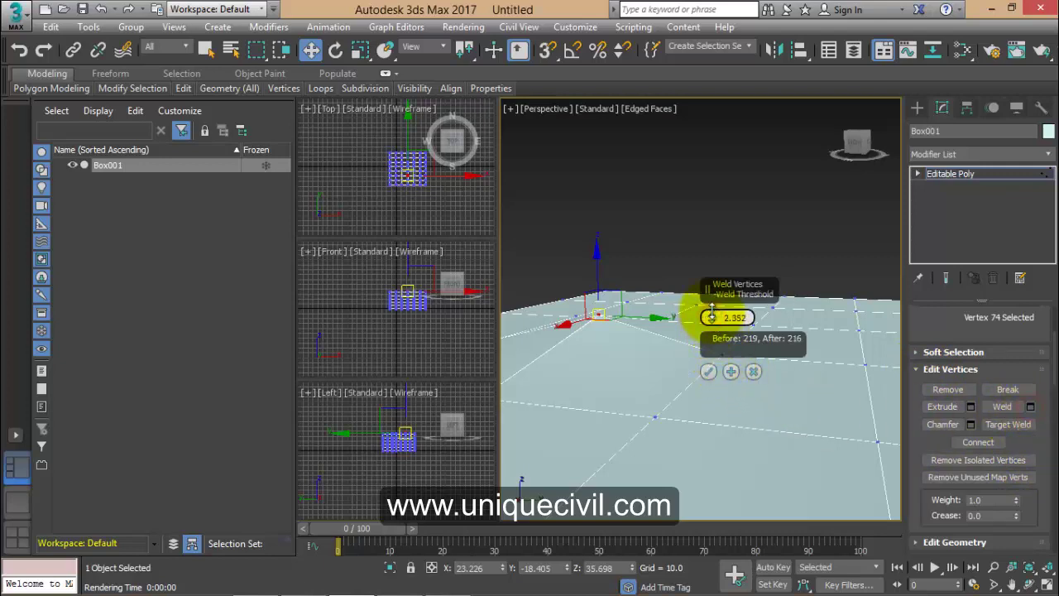
{"action": "left_click", "coordinate": [705, 372]}
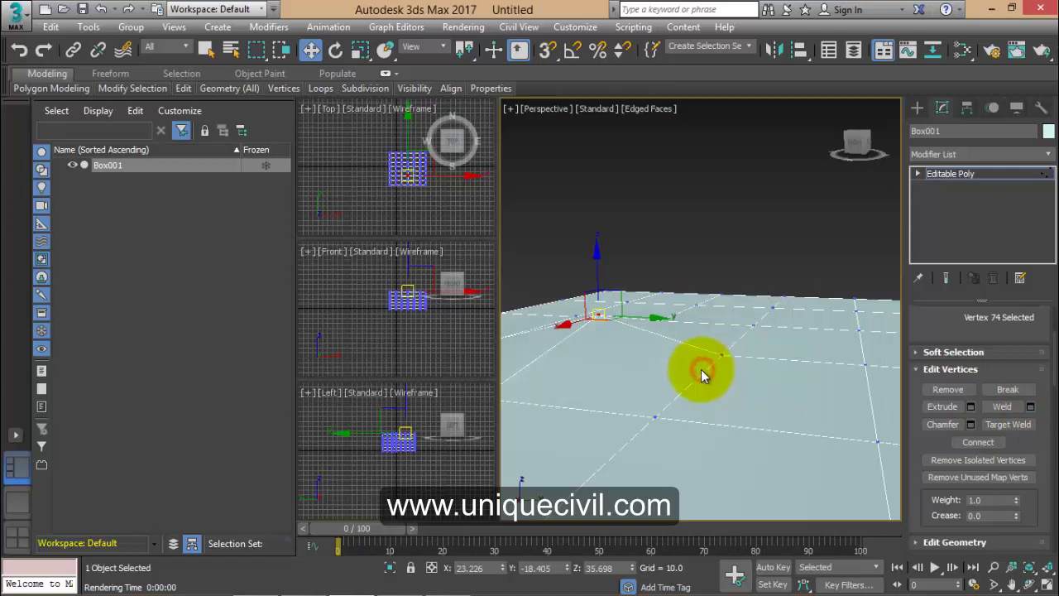
{"action": "left_click", "coordinate": [710, 223]}
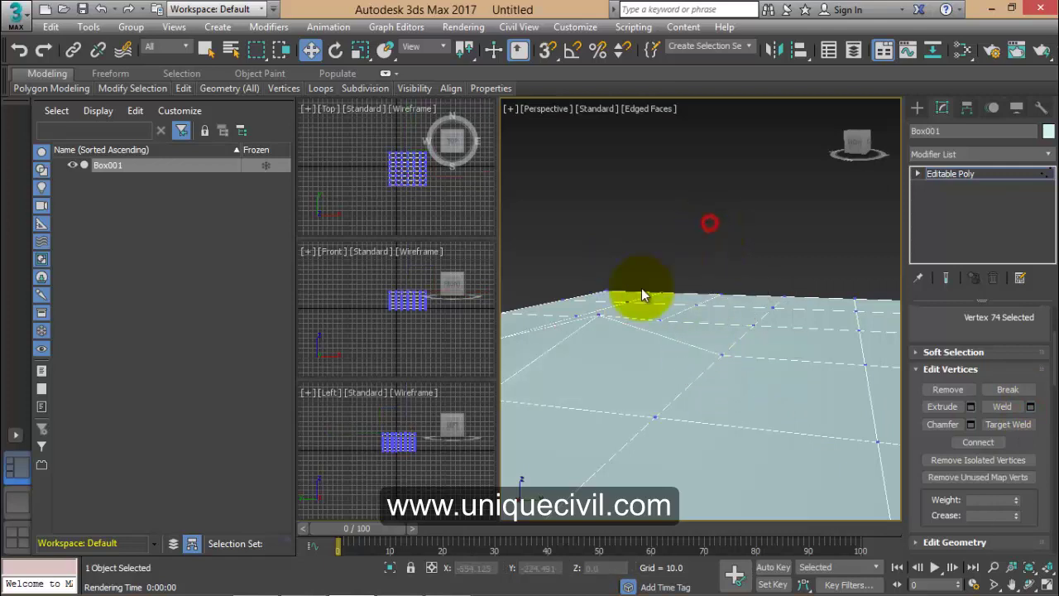
- Raise another flat top vertex to Z 44.526, forming a pyramid peak
{"action": "left_click", "coordinate": [598, 318]}
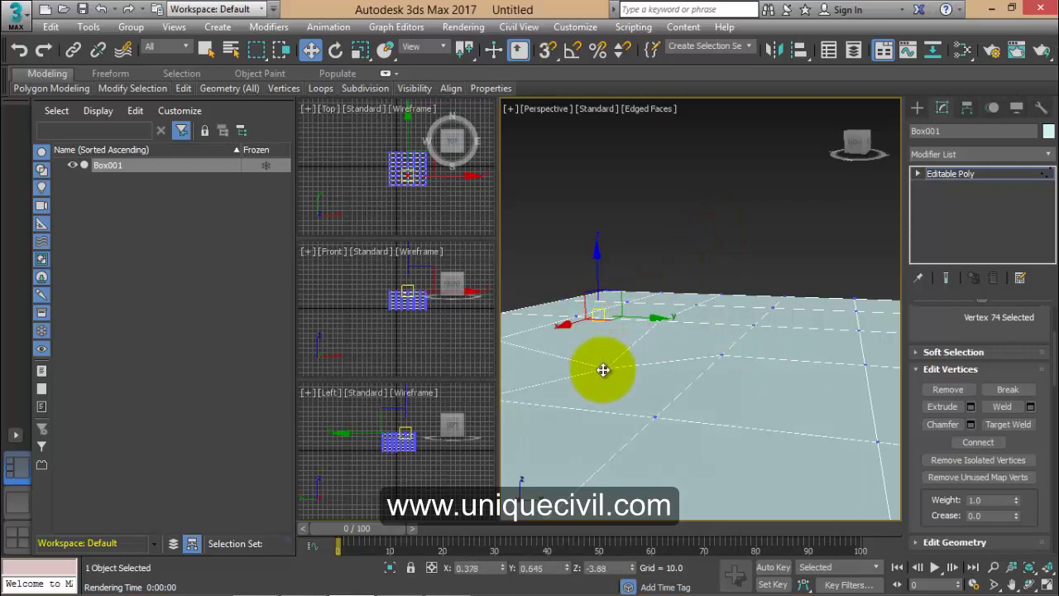
{"action": "mouse_move", "coordinate": [605, 389]}
{"action": "left_mouse_down"}
{"action": "mouse_move", "coordinate": [616, 182]}
{"action": "mouse_move", "coordinate": [608, 188]}
{"action": "left_mouse_up"}
{"action": "scroll", "coordinate": [619, 244], "scroll_direction": "down", "scroll_amount": 2}
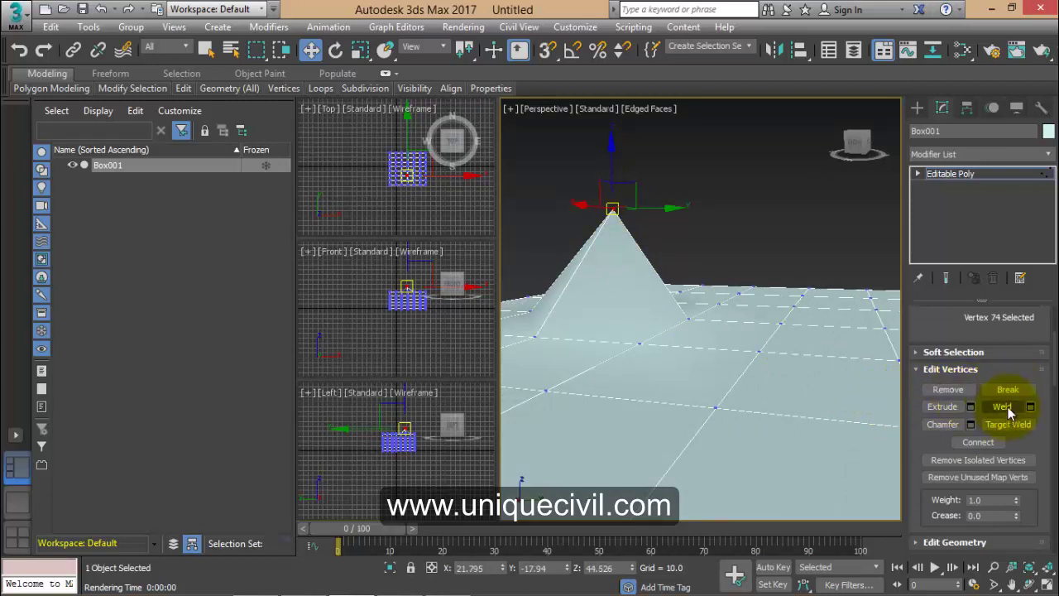
{"action": "mouse_move", "coordinate": [781, 369]}
{"action": "middle_mouse_down"}
{"action": "mouse_move", "coordinate": [770, 427]}
{"action": "mouse_move", "coordinate": [781, 418]}
{"action": "middle_mouse_up"}
- Extrude a flat vertex beside the peak with height 9.357 and width 2.826
{"action": "left_click", "coordinate": [745, 422]}
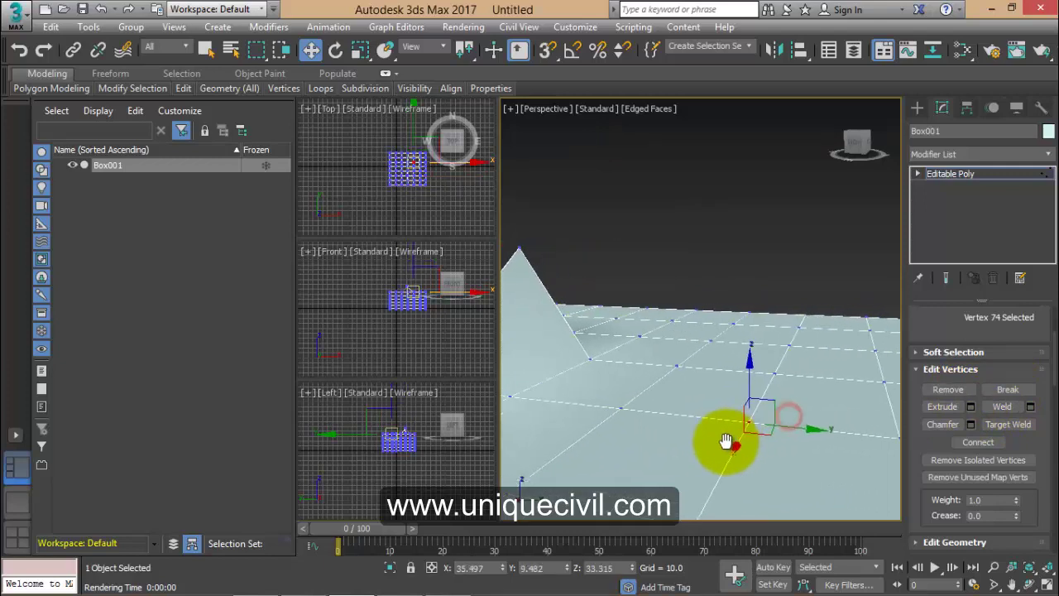
{"action": "left_click", "coordinate": [972, 406]}
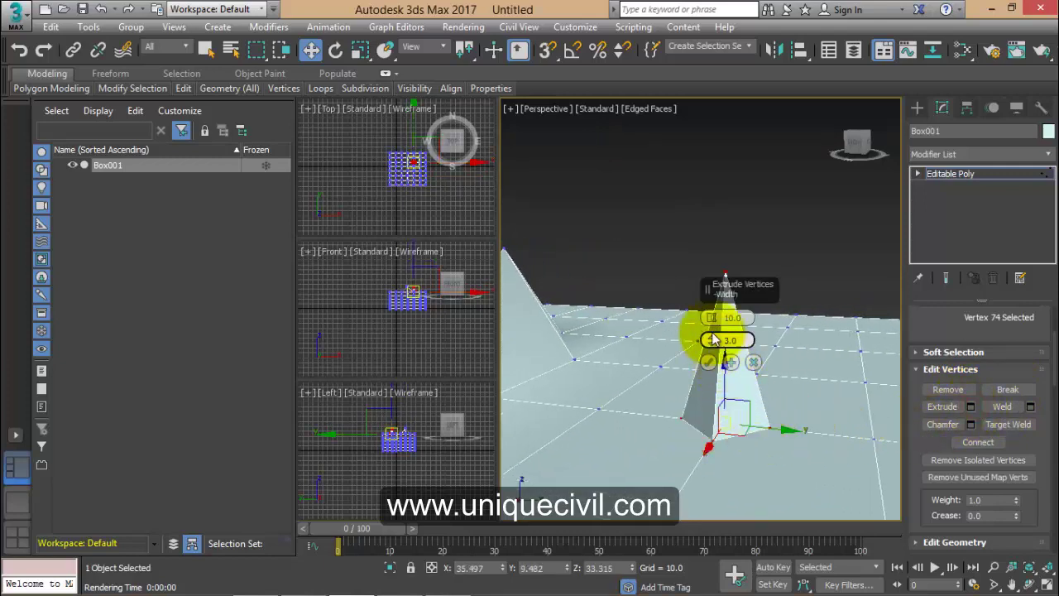
{"action": "mouse_move", "coordinate": [712, 318]}
{"action": "left_mouse_down"}
{"action": "mouse_move", "coordinate": [723, 350]}
{"action": "mouse_move", "coordinate": [719, 295]}
{"action": "mouse_move", "coordinate": [714, 326]}
{"action": "left_mouse_up"}
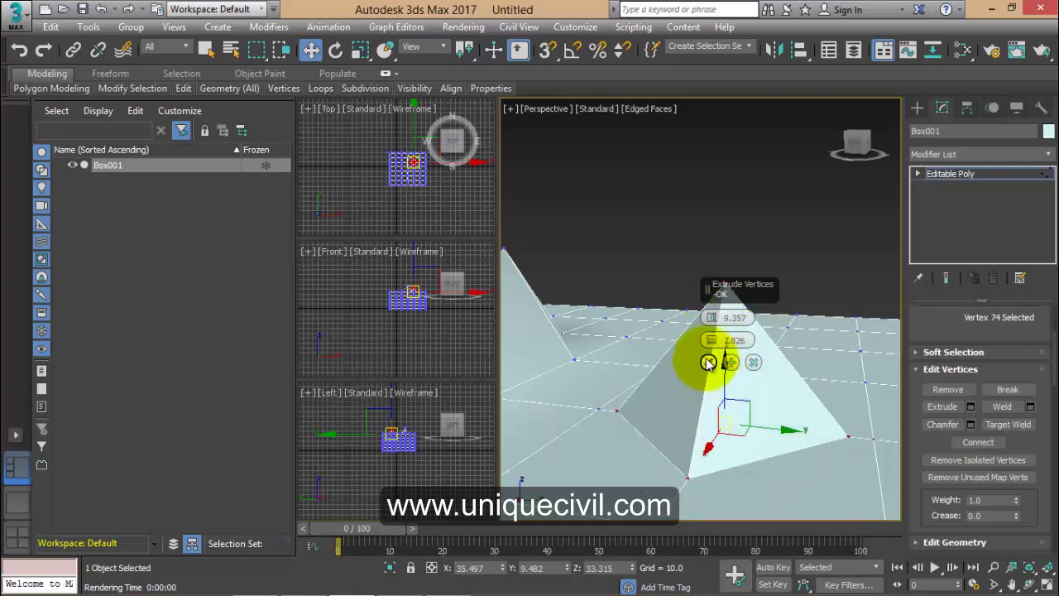
{"action": "left_click", "coordinate": [709, 362]}
{"action": "scroll", "coordinate": [712, 373], "scroll_direction": "down", "scroll_amount": 3}
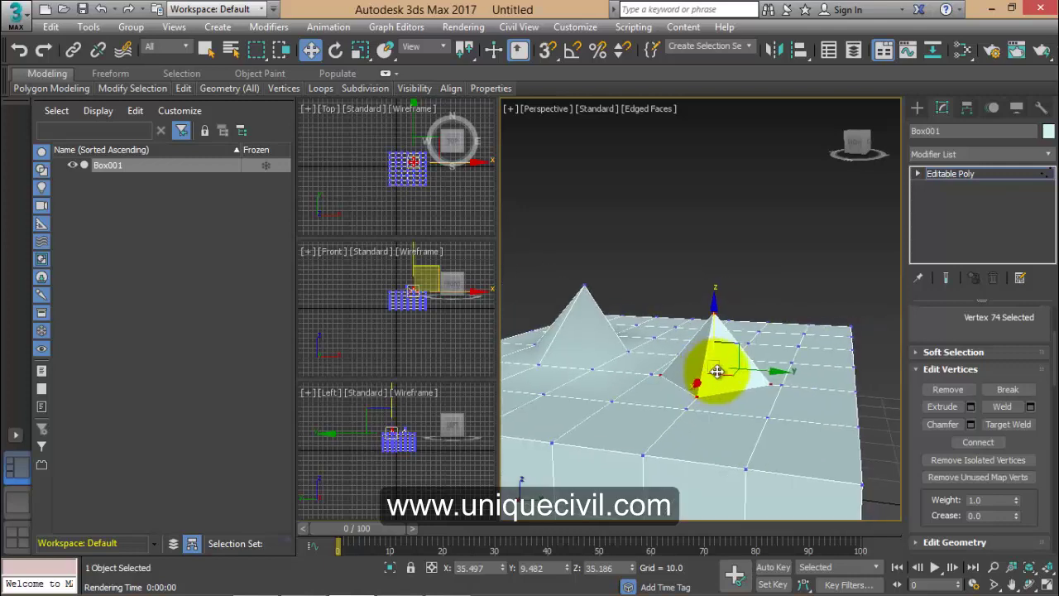
{"action": "left_click", "coordinate": [773, 253]}
{"action": "middle_click_drag", "start_coordinate": [792, 350], "coordinate": [768, 366], "text": "alt"}
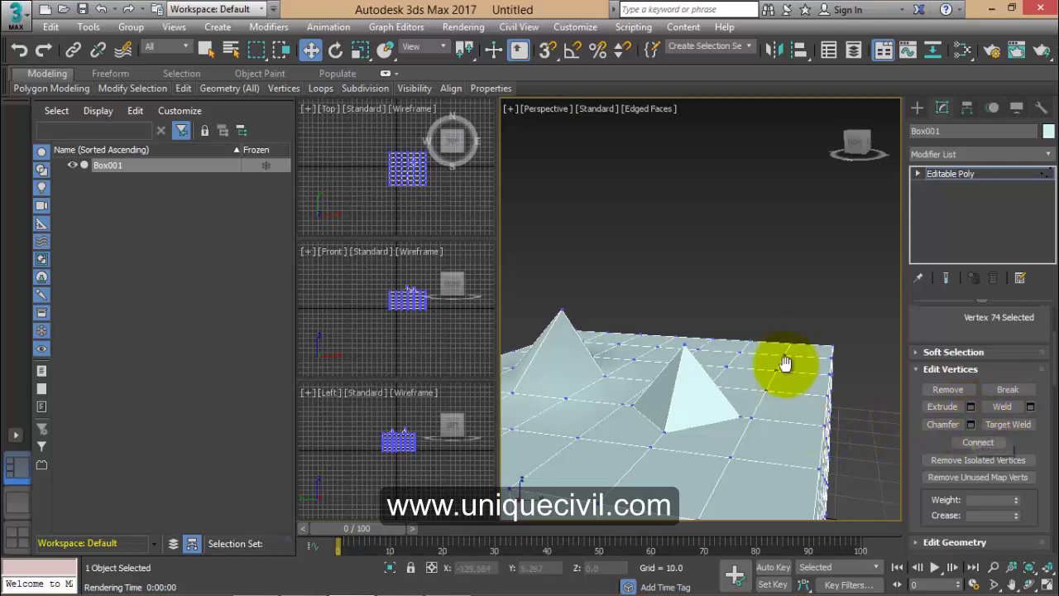
- Chamfer a top vertex by 5.504, toggling Open on and back off to keep it closed
{"action": "key", "text": "ctrl+z"}
{"action": "key", "text": "ctrl+z"}
{"action": "left_click", "coordinate": [726, 445]}
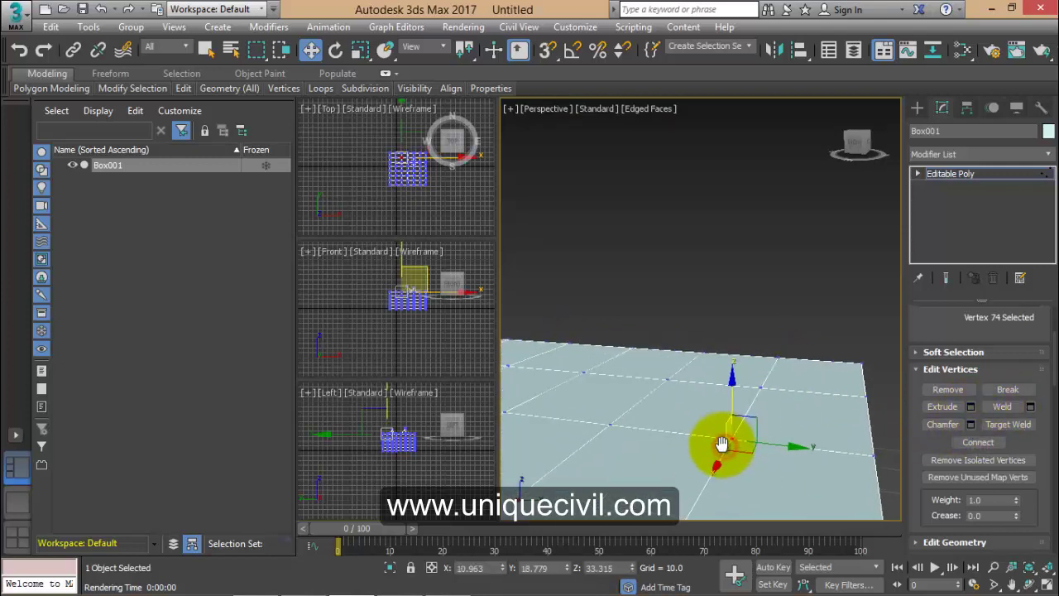
{"action": "scroll", "coordinate": [726, 439], "scroll_direction": "down", "scroll_amount": 2}
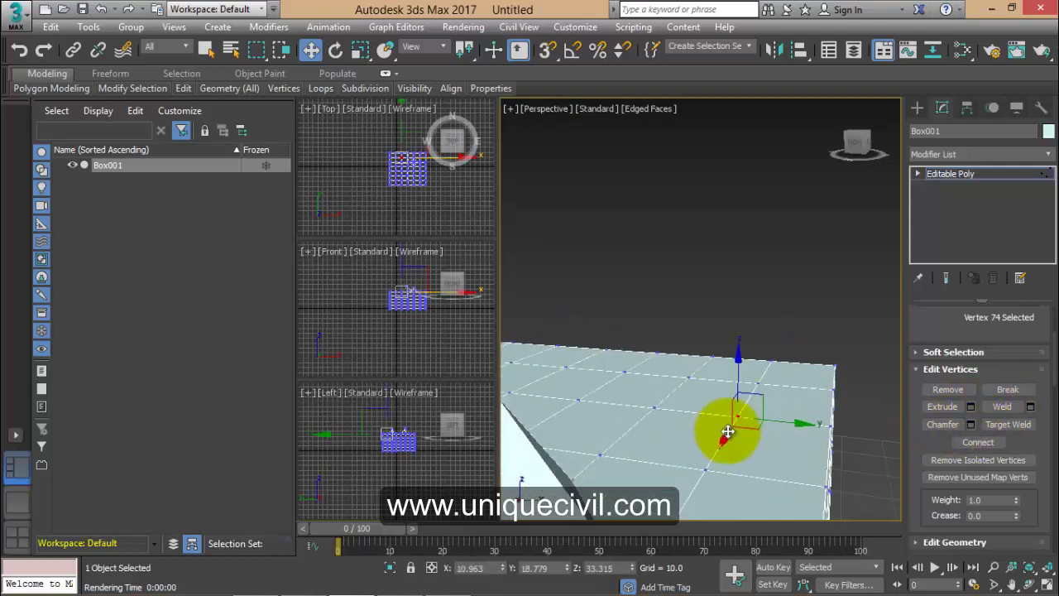
{"action": "left_click", "coordinate": [971, 429]}
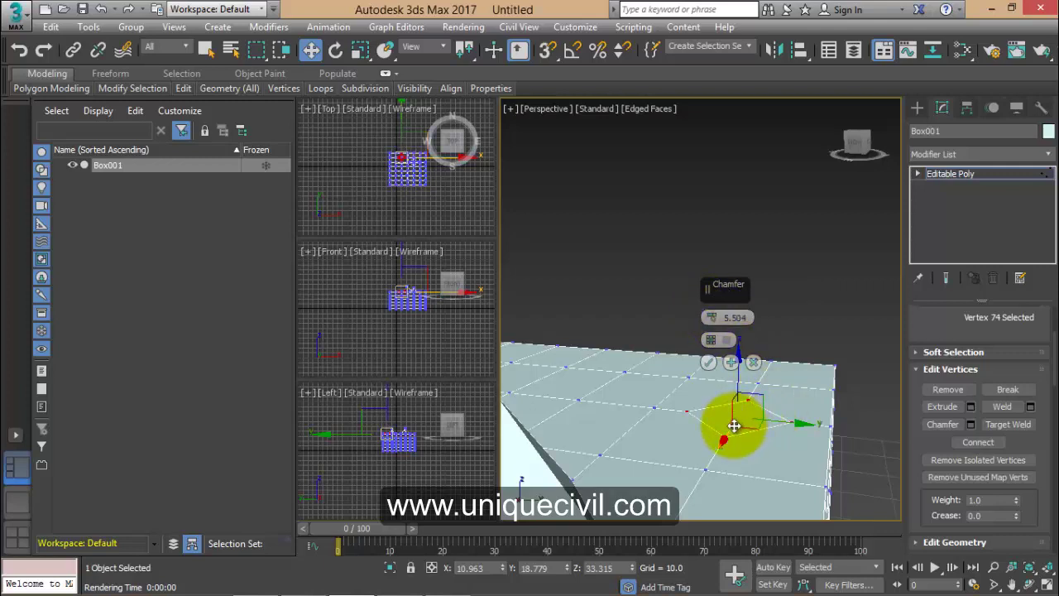
{"action": "scroll", "coordinate": [732, 425], "scroll_direction": "up", "scroll_amount": 1}
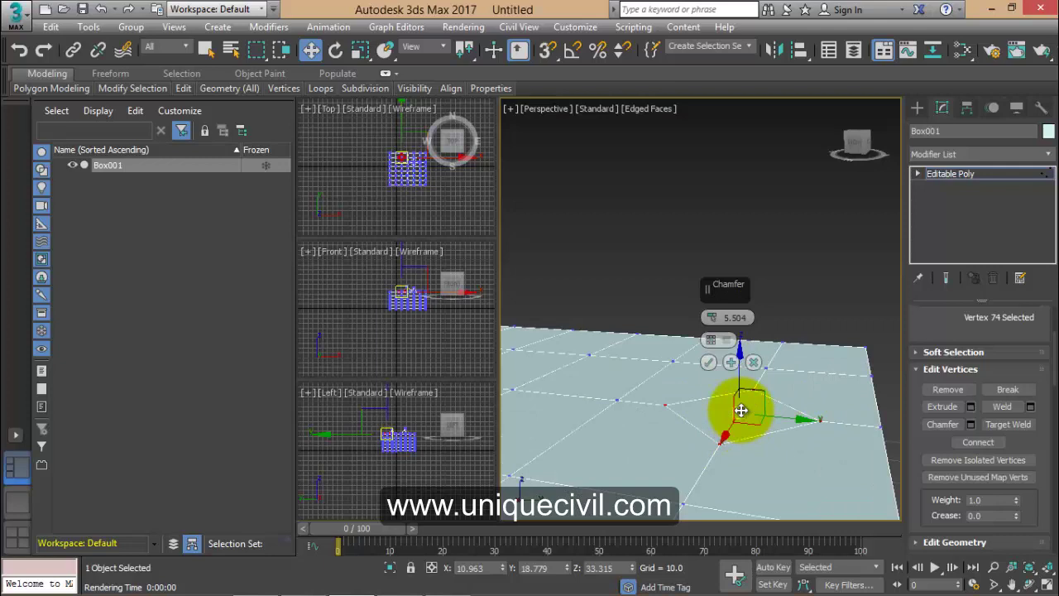
{"action": "left_click", "coordinate": [712, 342]}
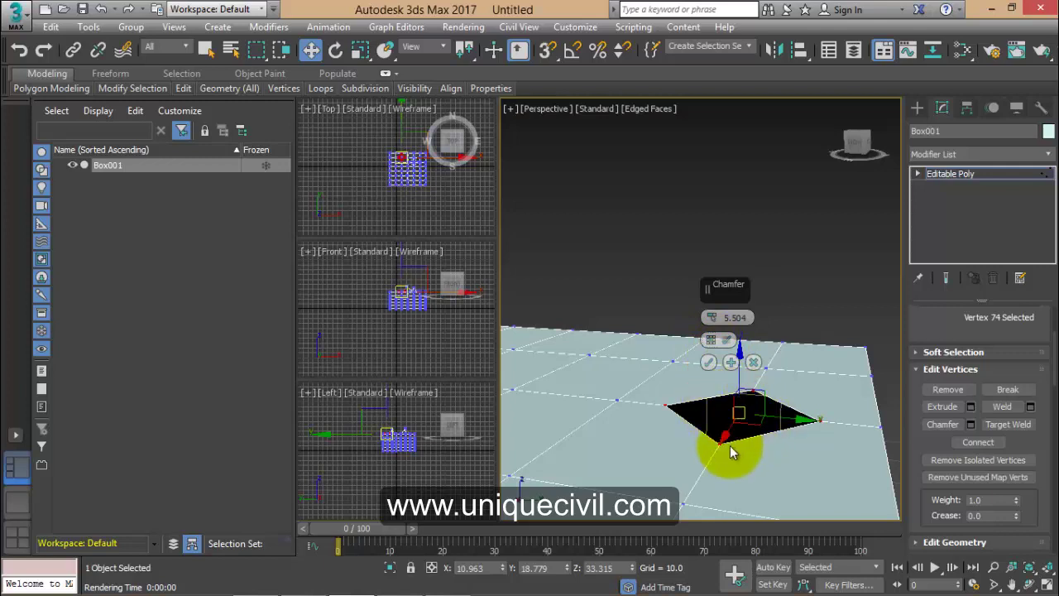
{"action": "left_click", "coordinate": [712, 339]}
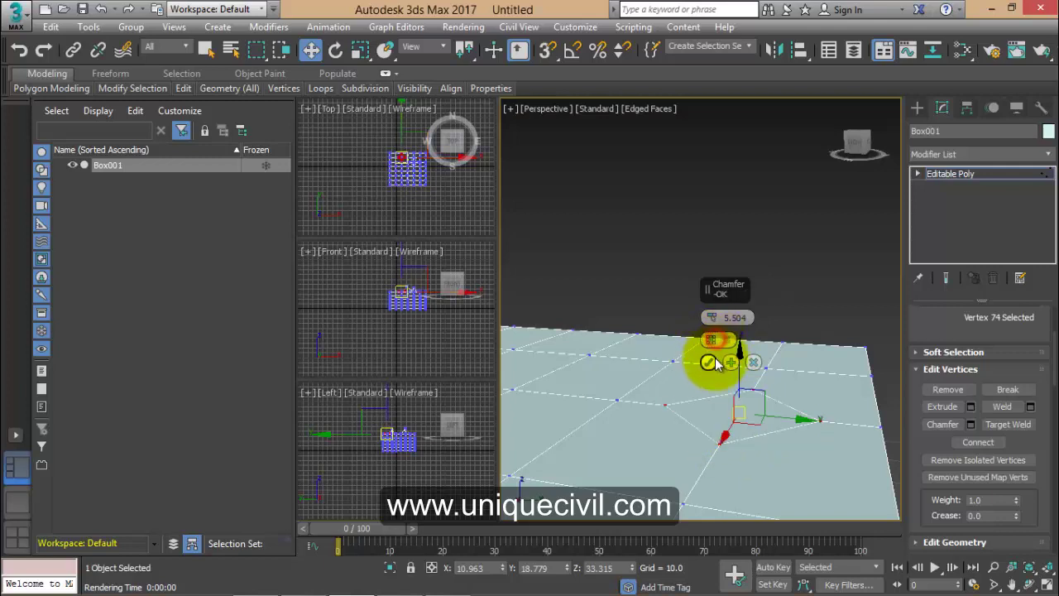
{"action": "left_click", "coordinate": [709, 362]}
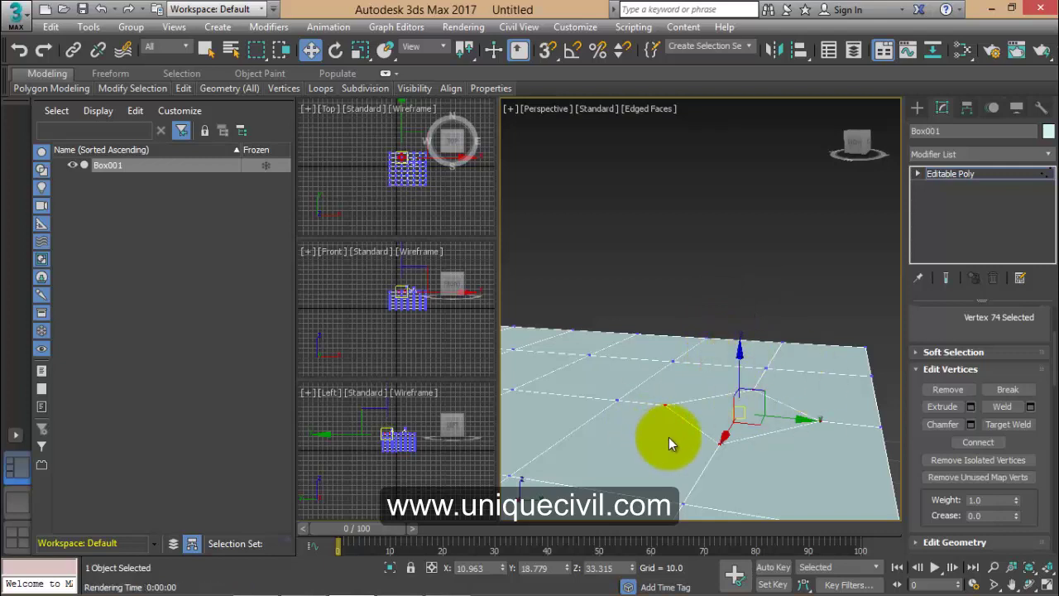
{"action": "scroll", "coordinate": [669, 437], "scroll_direction": "down", "scroll_amount": 2}
{"action": "scroll", "coordinate": [674, 438], "scroll_direction": "down", "scroll_amount": 1}
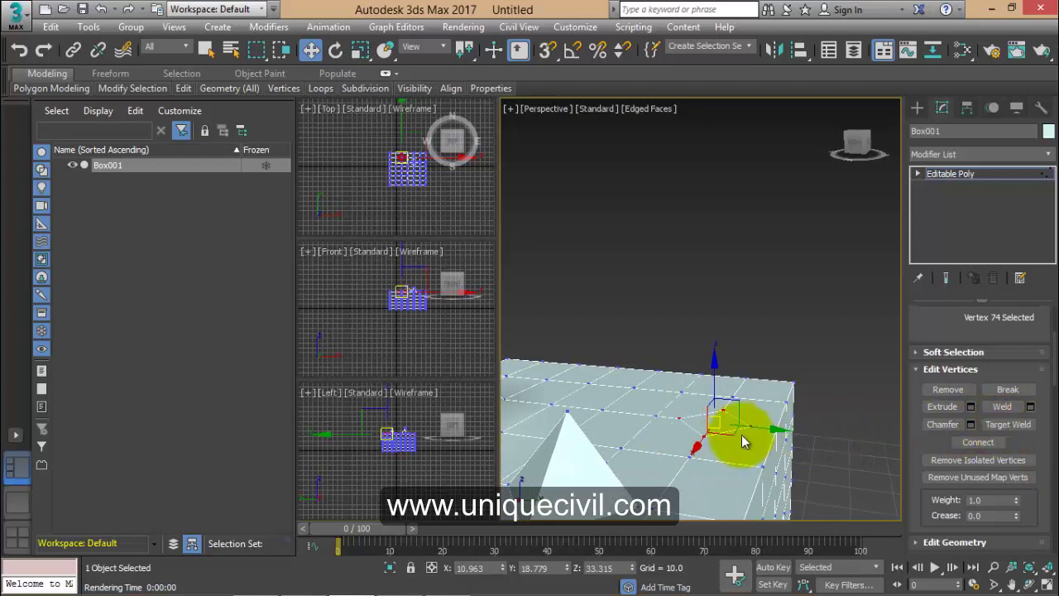
- Target Weld the chamfer vertex onto another vertex and raise it into a tall spike
{"action": "middle_click_drag", "start_coordinate": [734, 438], "coordinate": [822, 434]}
{"action": "middle_click_drag", "start_coordinate": [704, 450], "coordinate": [747, 419]}
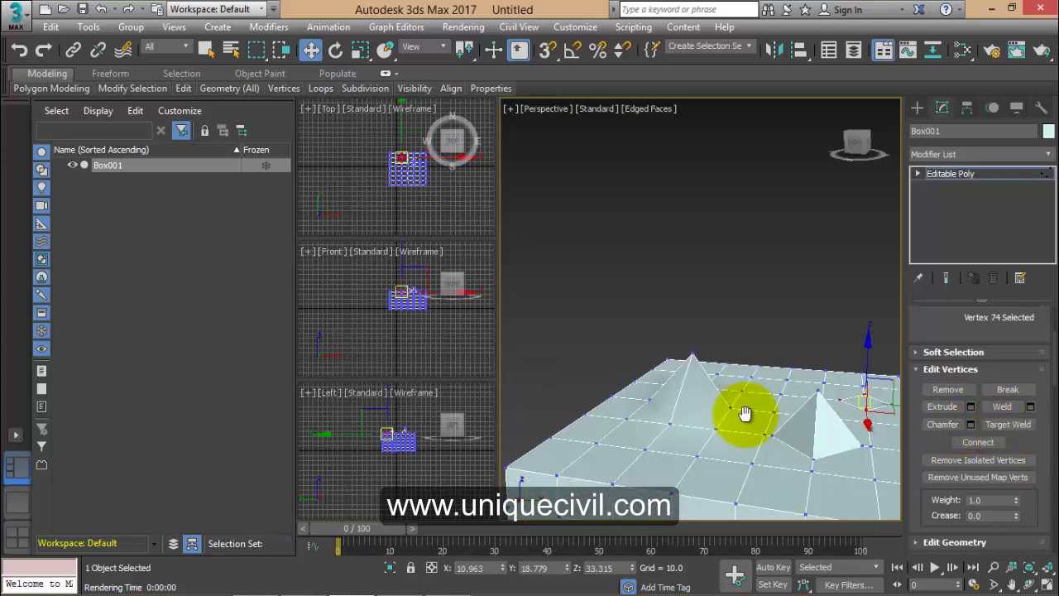
{"action": "left_click", "coordinate": [709, 440]}
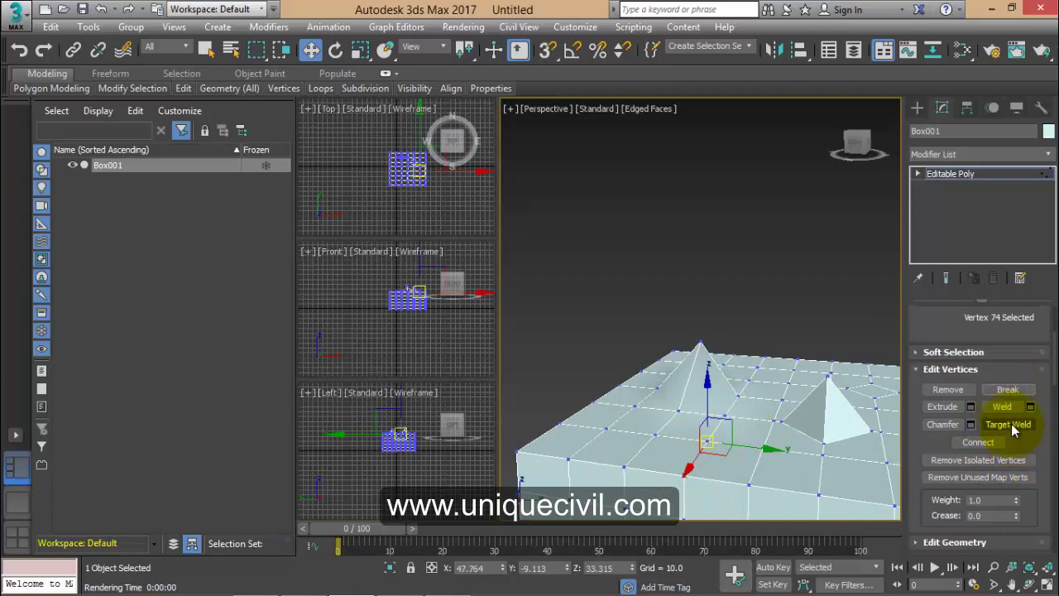
{"action": "left_click", "coordinate": [1008, 425]}
{"action": "left_click", "coordinate": [708, 443]}
{"action": "left_click", "coordinate": [701, 346]}
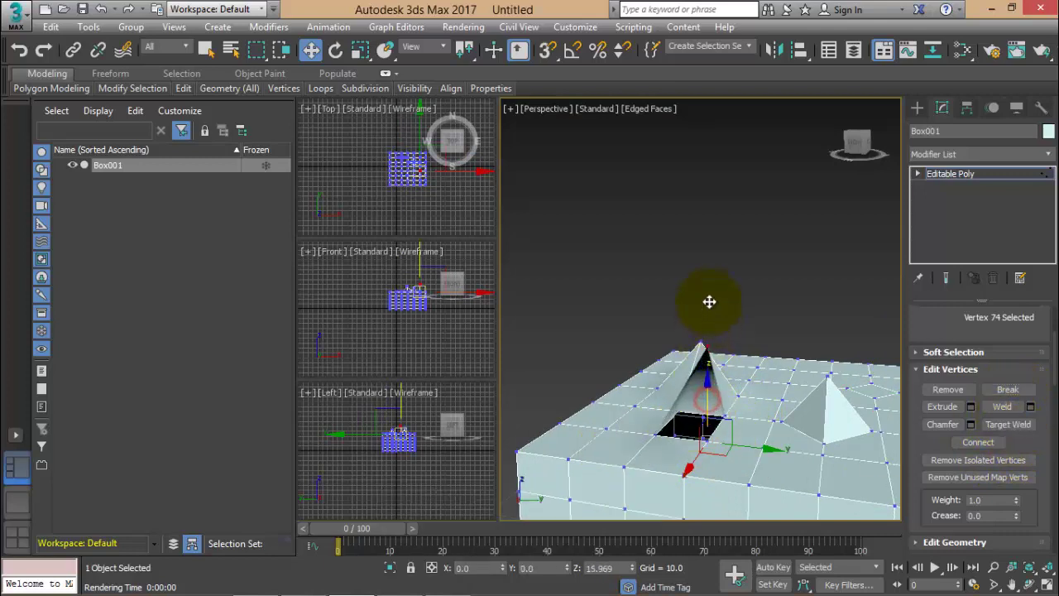
{"action": "left_click_drag", "start_coordinate": [710, 301], "coordinate": [711, 281]}
{"action": "left_click", "coordinate": [728, 267]}
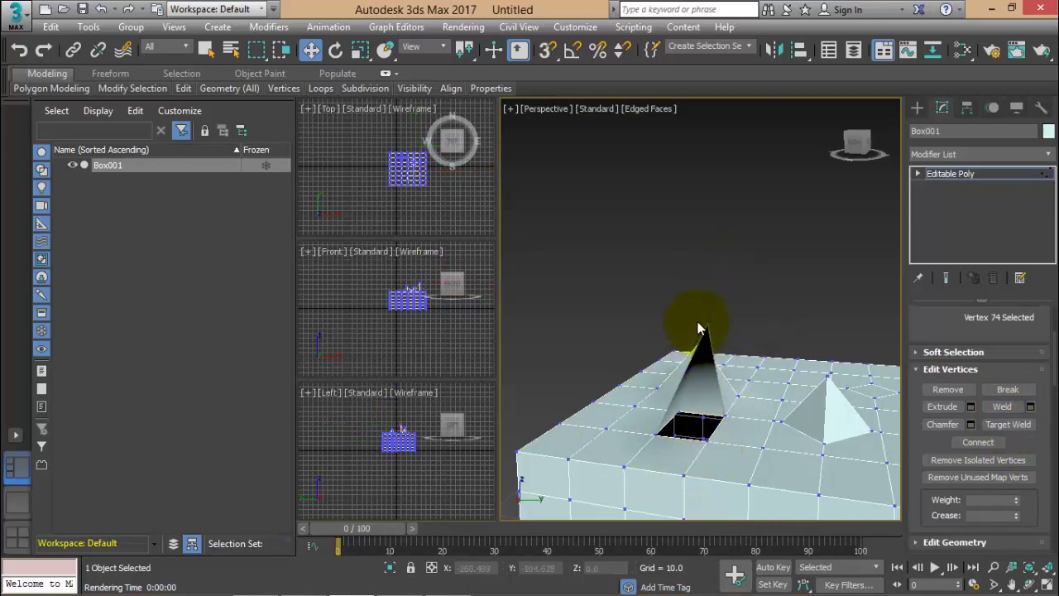
- Target Weld the first hole-corner vertices onto the spike tip
{"action": "left_click", "coordinate": [1008, 424]}
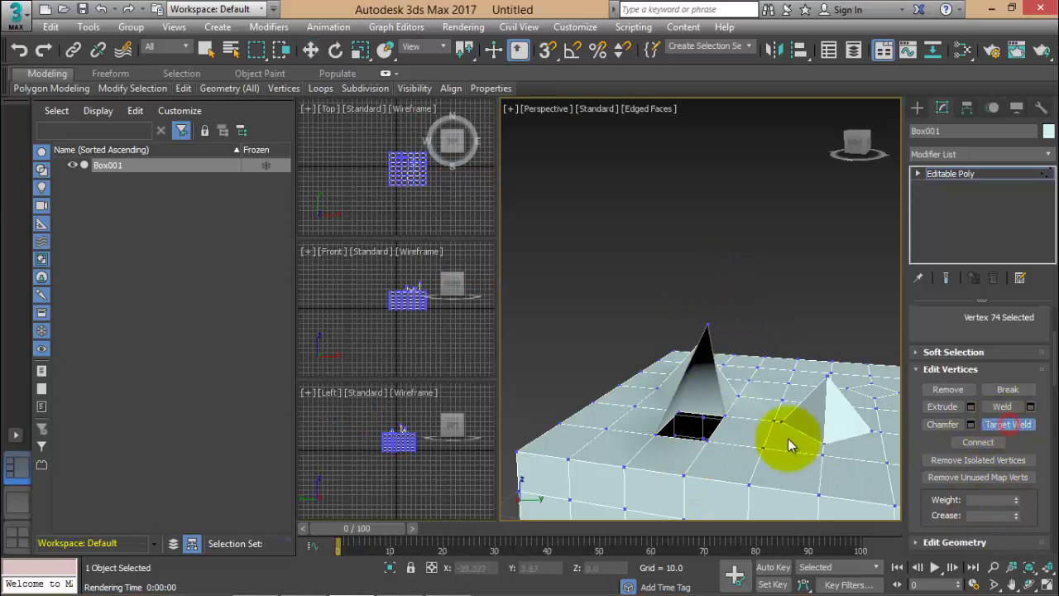
{"action": "scroll", "coordinate": [724, 436], "scroll_direction": "up", "scroll_amount": 3}
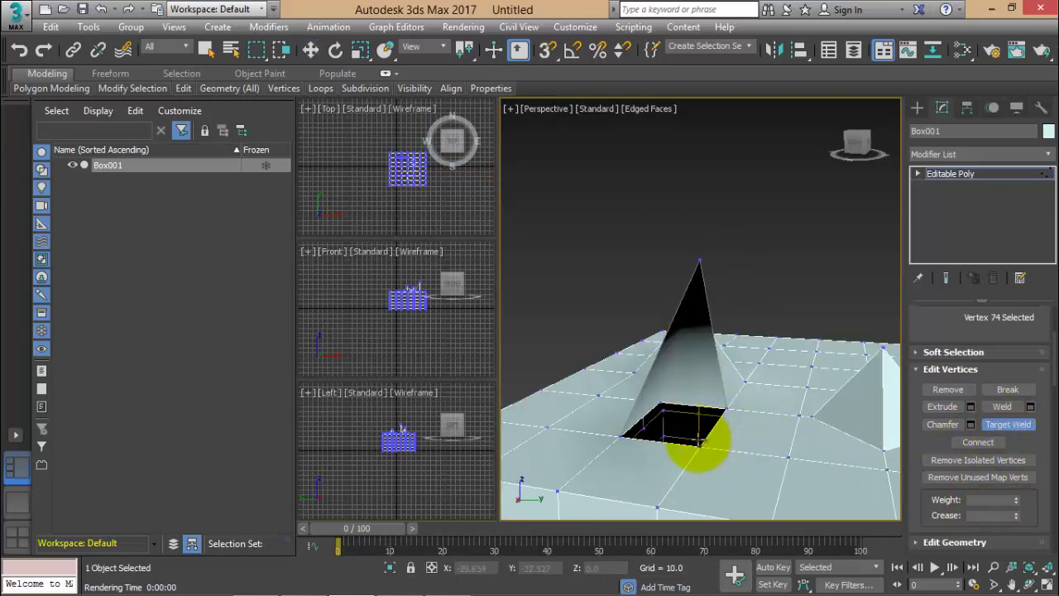
{"action": "left_click", "coordinate": [703, 451]}
{"action": "left_click", "coordinate": [702, 262]}
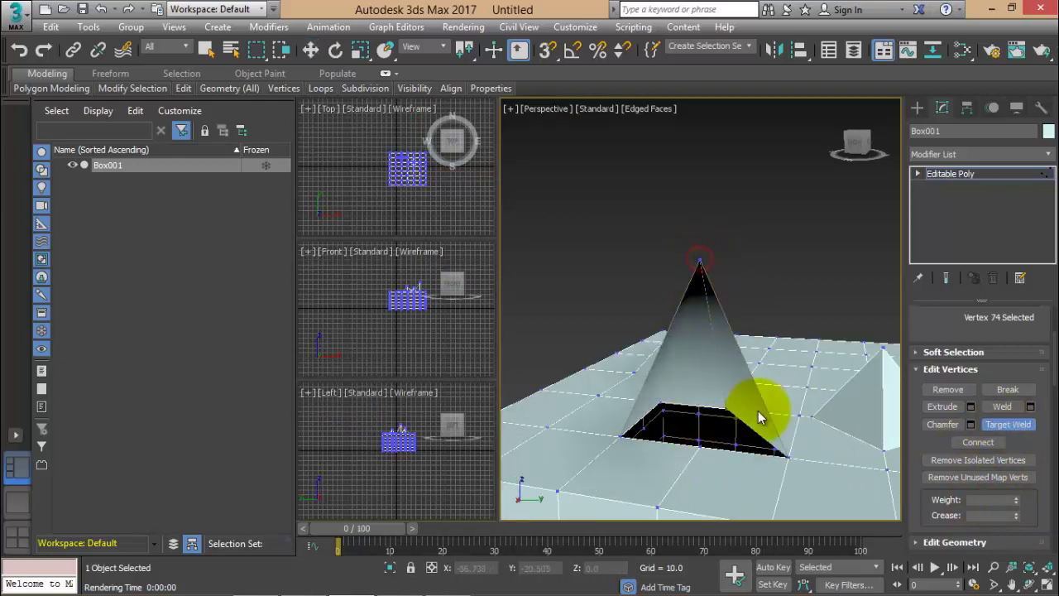
{"action": "left_click", "coordinate": [699, 444]}
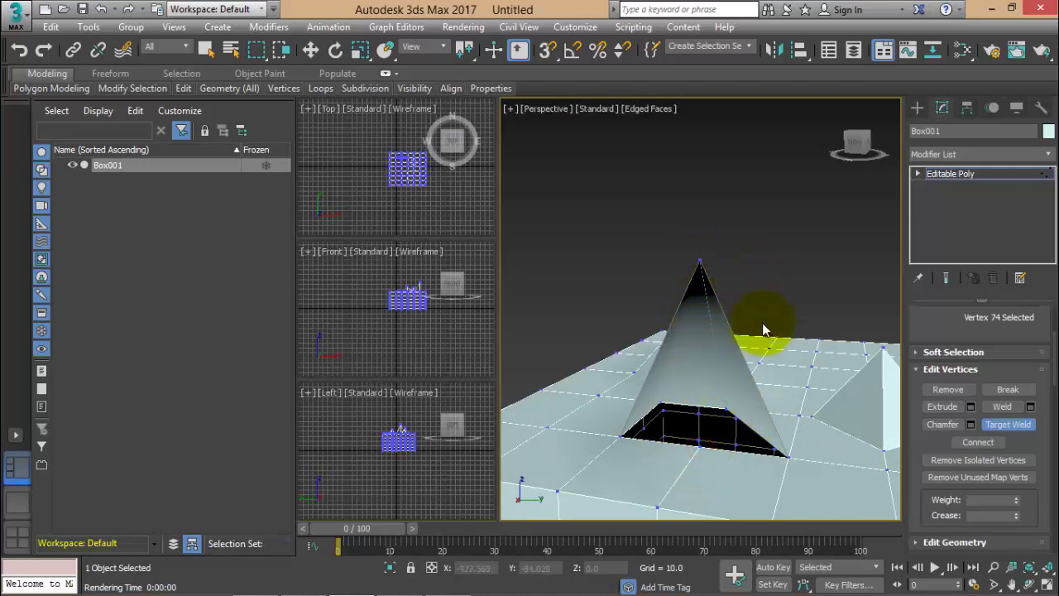
- Weld the last hole corner onto the peak to close the hole, then zoom out to the whole box
{"action": "left_click_drag", "start_coordinate": [941, 319], "coordinate": [936, 495]}
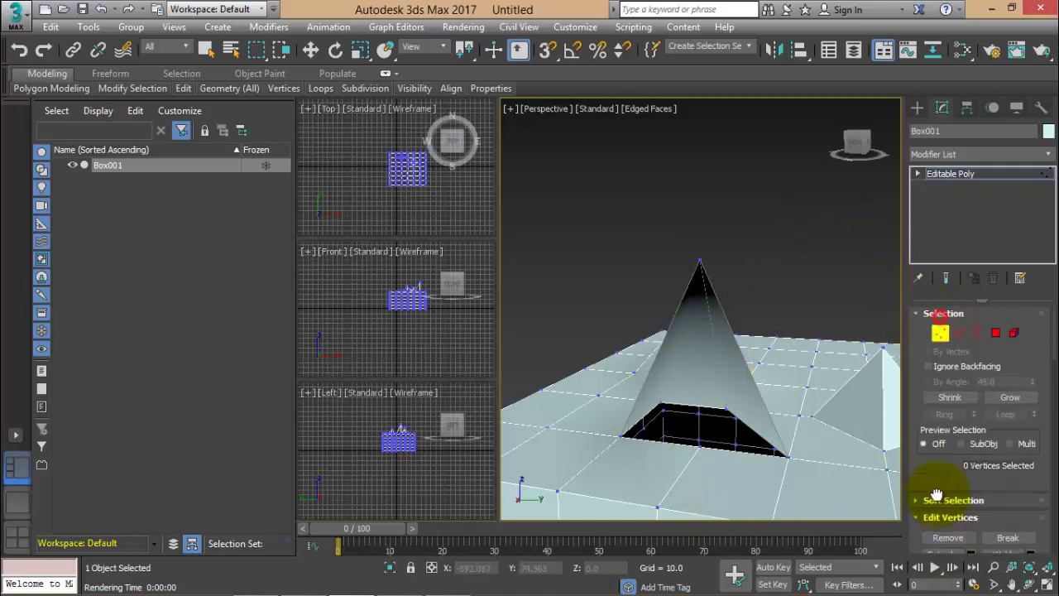
{"action": "left_click", "coordinate": [705, 431]}
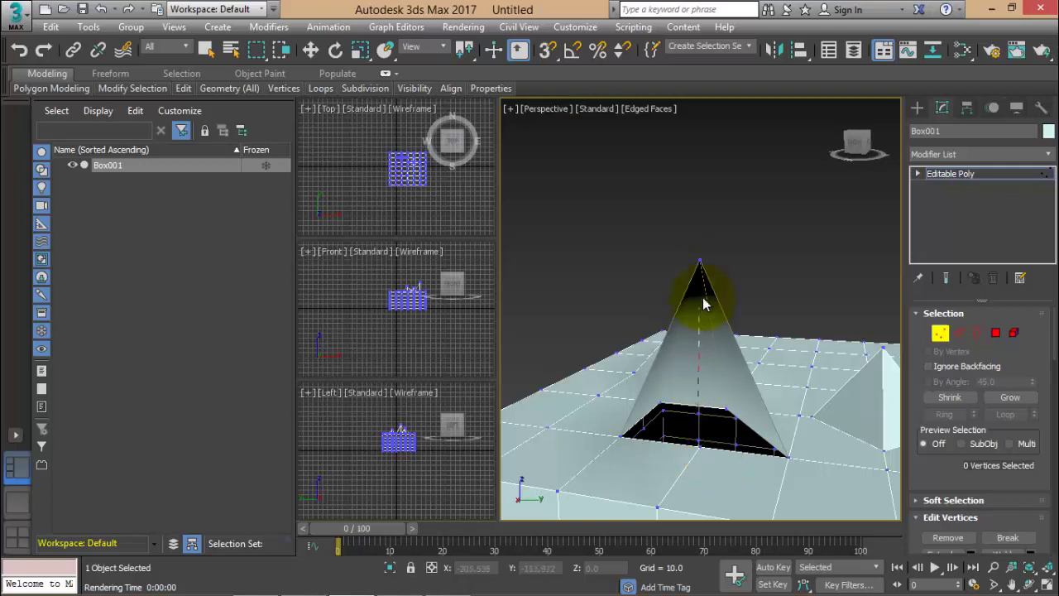
{"action": "left_click", "coordinate": [699, 260]}
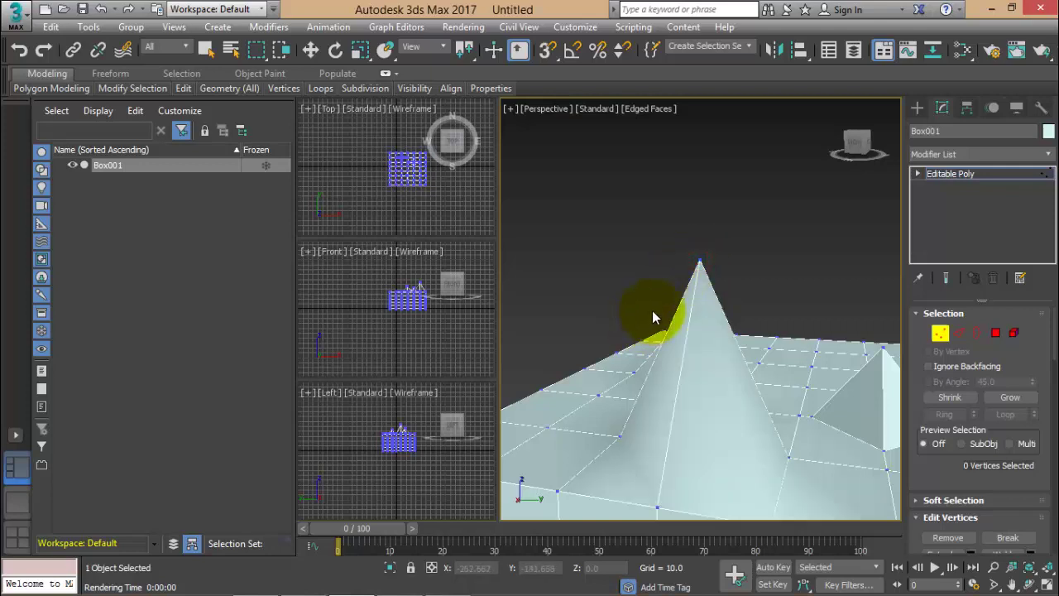
{"action": "scroll", "coordinate": [658, 308], "scroll_direction": "down", "scroll_amount": 5}
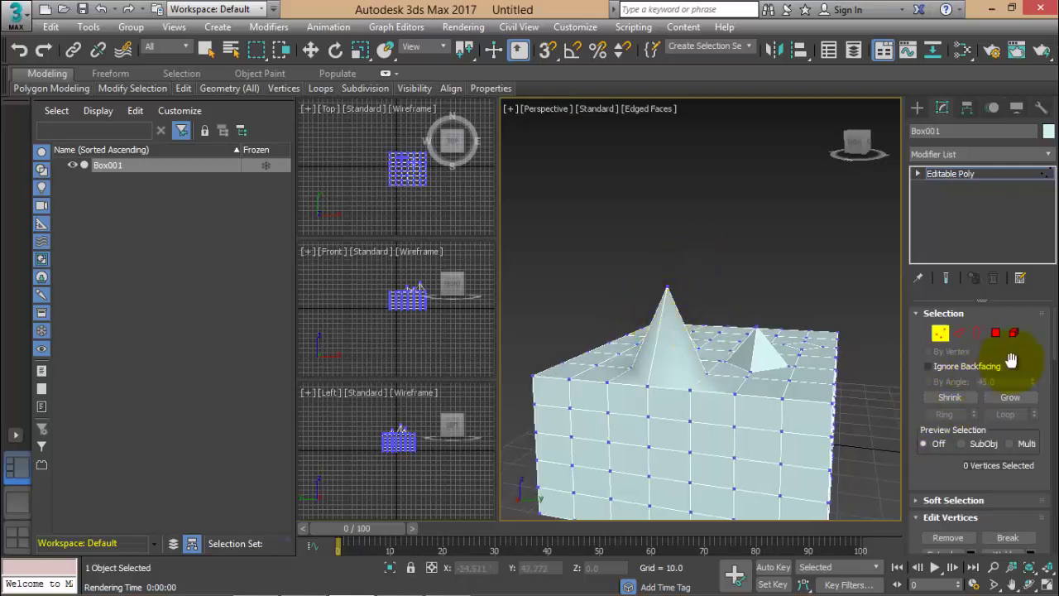
{"action": "left_click_drag", "start_coordinate": [1043, 347], "coordinate": [1027, 484]}
{"action": "scroll", "coordinate": [1015, 494], "scroll_direction": "down", "scroll_amount": 2}
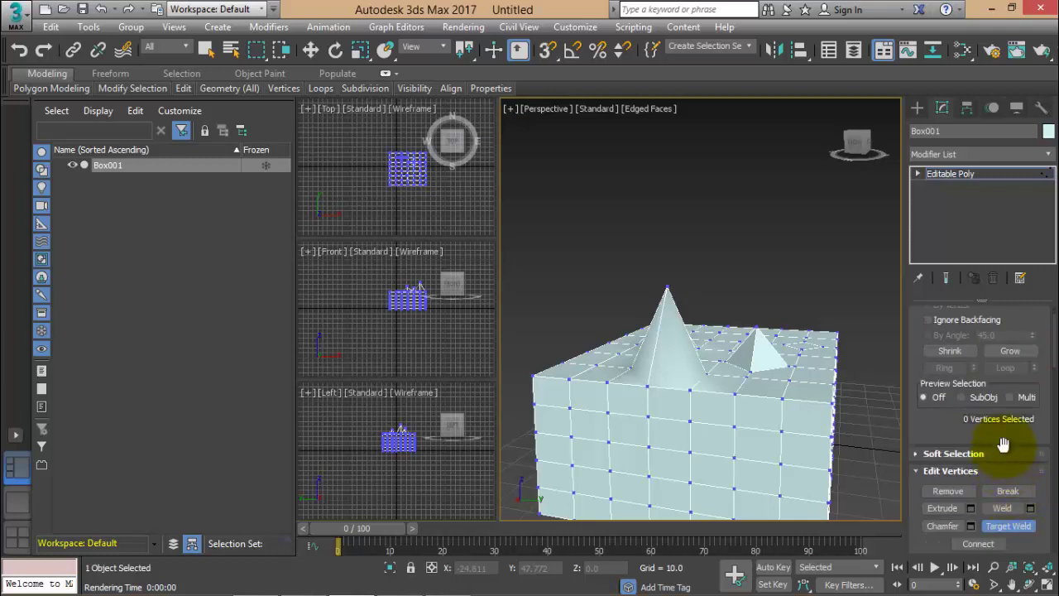
{"action": "scroll", "coordinate": [1004, 445], "scroll_direction": "down", "scroll_amount": 1}
{"action": "scroll", "coordinate": [1004, 446], "scroll_direction": "down", "scroll_amount": 1}
{"action": "scroll", "coordinate": [993, 449], "scroll_direction": "down", "scroll_amount": 2}
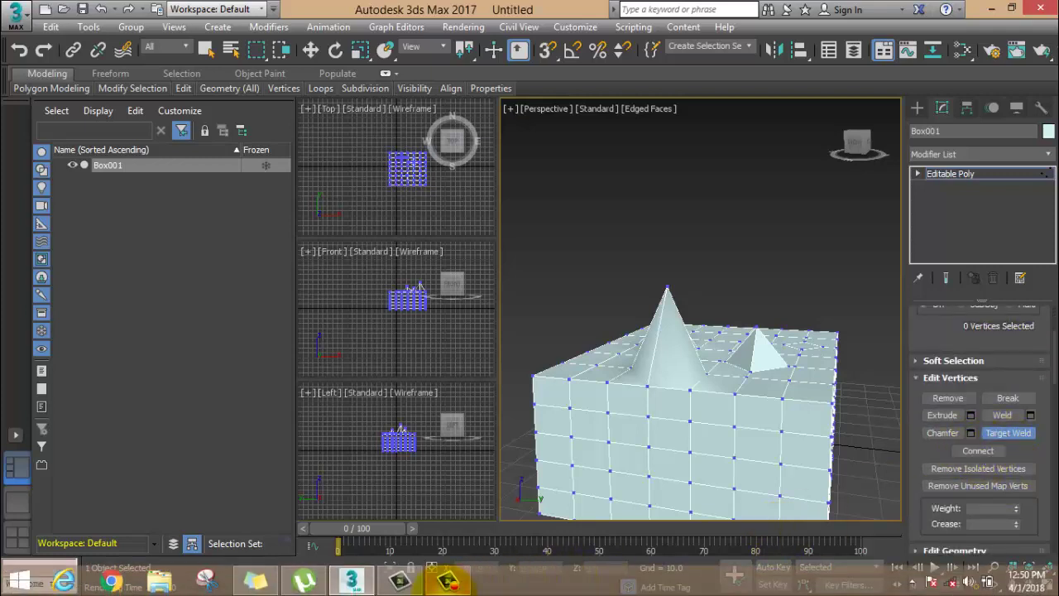
{"action": "left_click", "coordinate": [447, 581]}
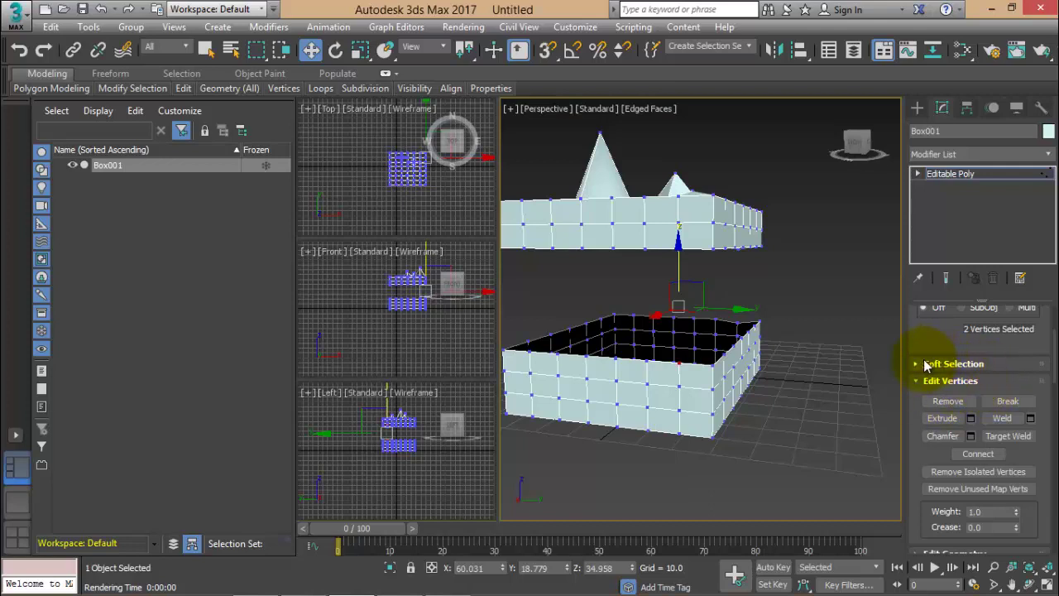
- Expand the Soft Selection rollout in the modifier panel
{"action": "left_click", "coordinate": [919, 365]}
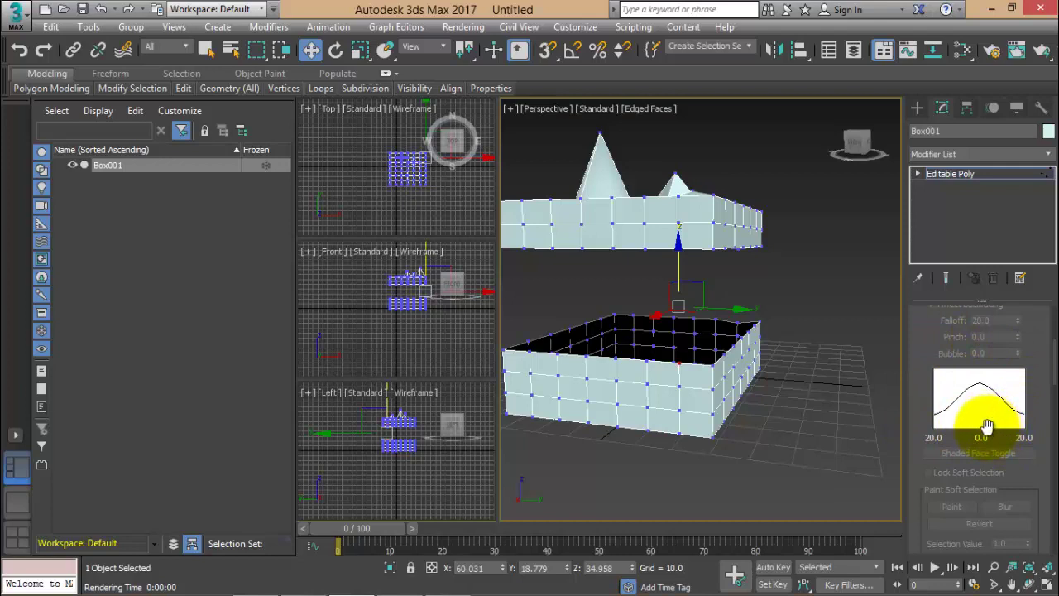
{"action": "scroll", "coordinate": [987, 426], "scroll_direction": "up", "scroll_amount": 2}
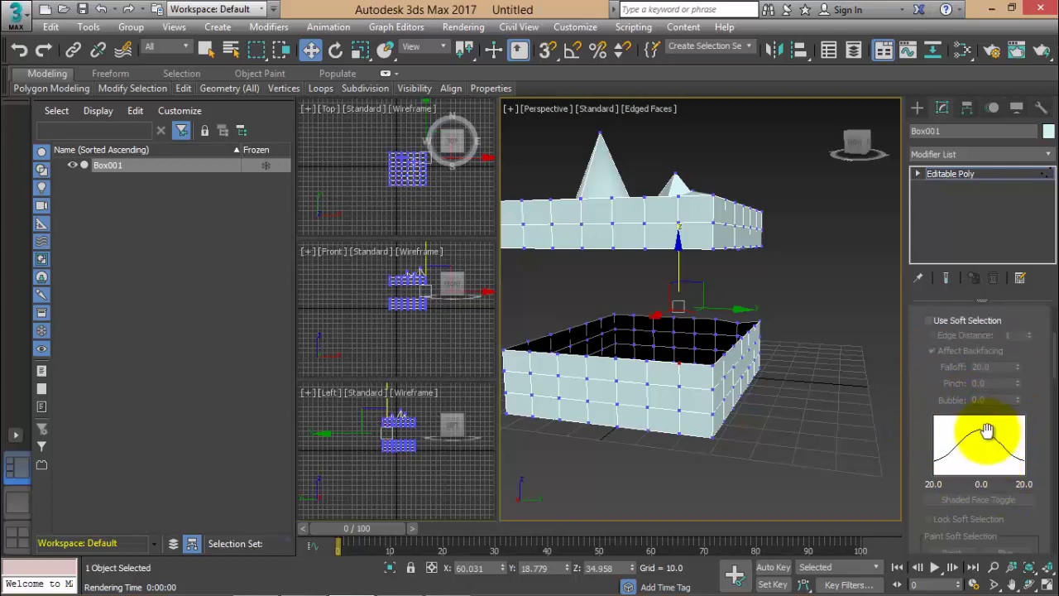